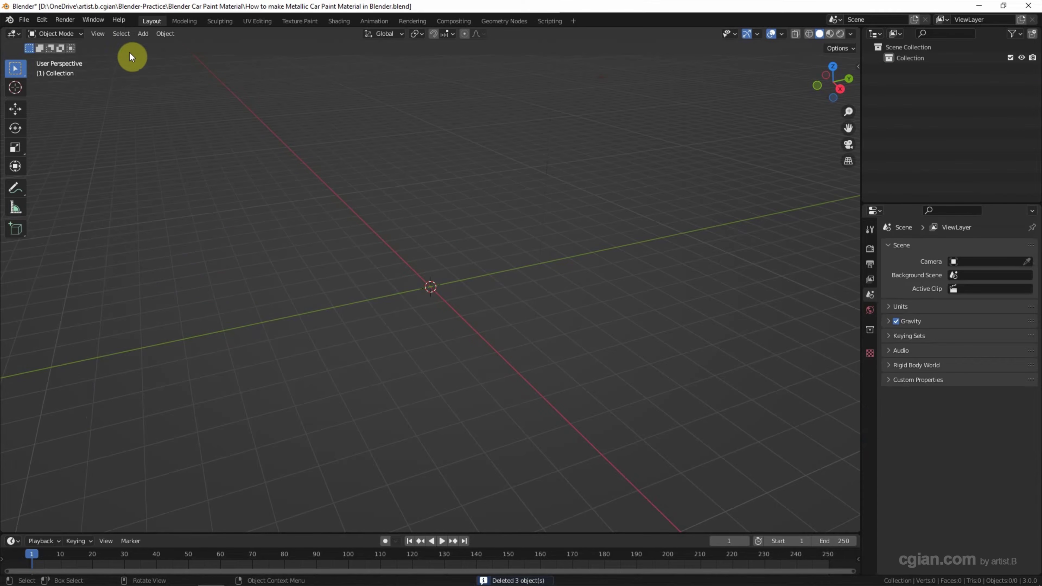
Add a UV sphere at the world origin and shade it smooth.
{"action": "left_click", "coordinate": [144, 34]}
{"action": "mouse_move", "coordinate": [149, 45]}
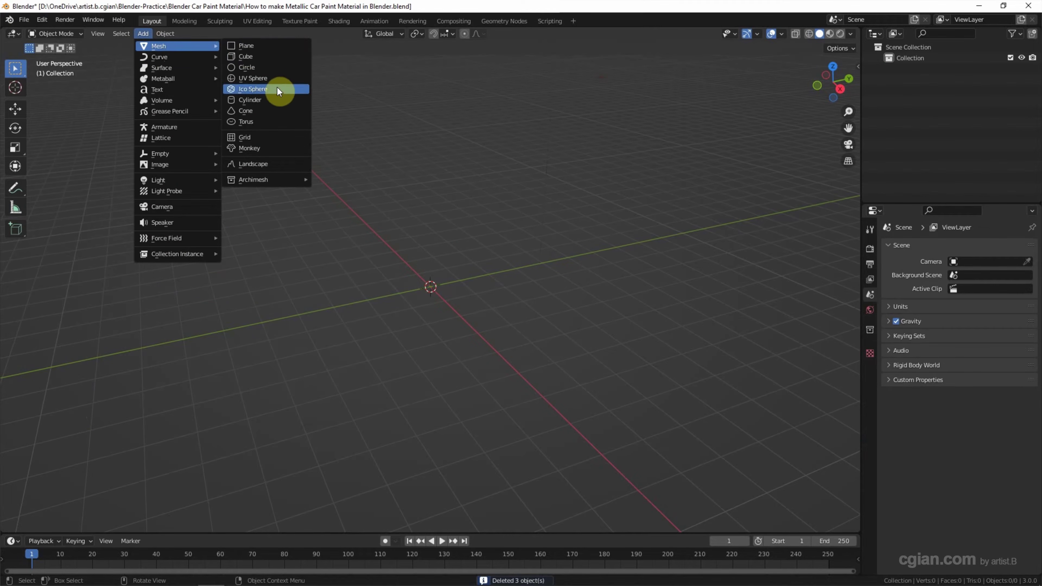
{"action": "left_click", "coordinate": [292, 83]}
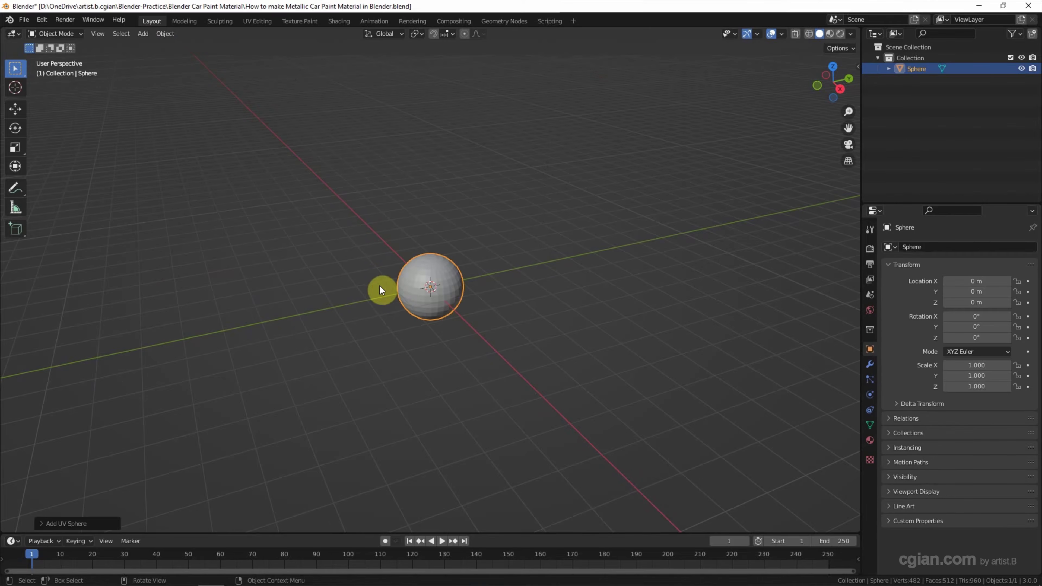
{"action": "scroll", "coordinate": [380, 287], "scroll_direction": "up", "scroll_amount": 7}
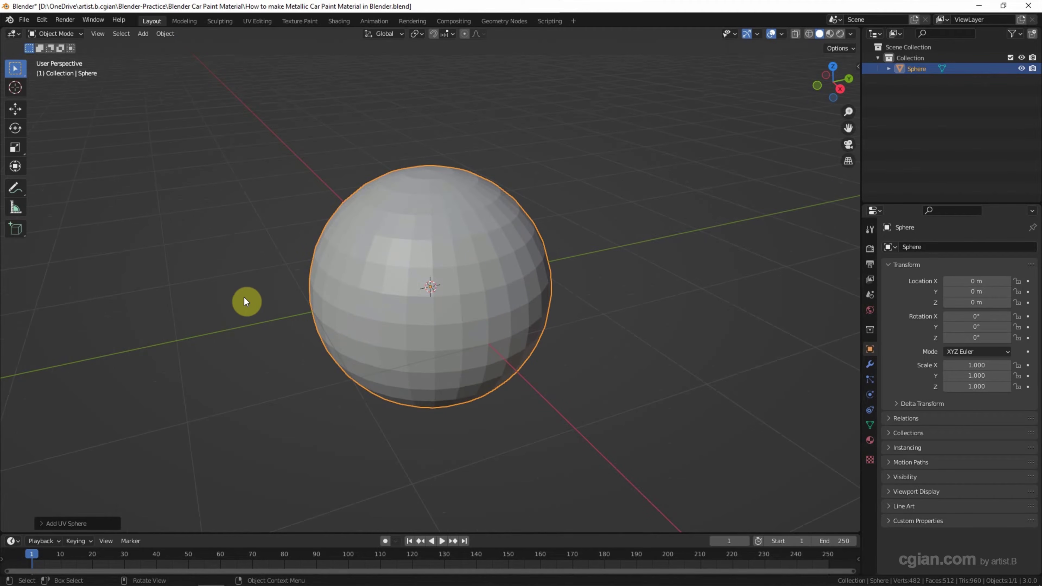
{"action": "left_click", "coordinate": [165, 37]}
{"action": "left_click", "coordinate": [215, 261]}
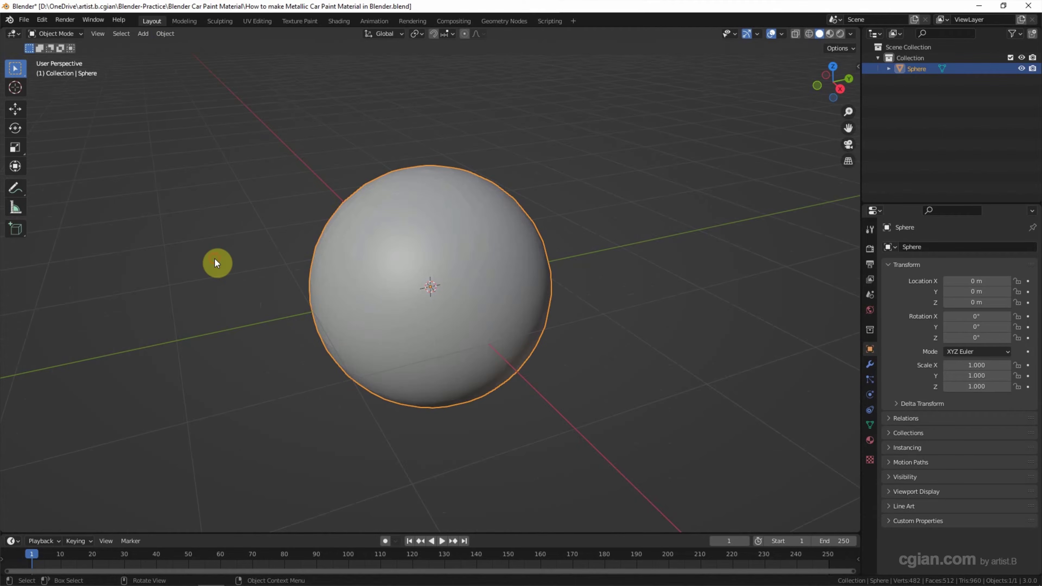
Add a Subdivision Surface modifier to the sphere with its viewport level set to 2.
{"action": "left_click", "coordinate": [870, 365]}
{"action": "left_click", "coordinate": [901, 248]}
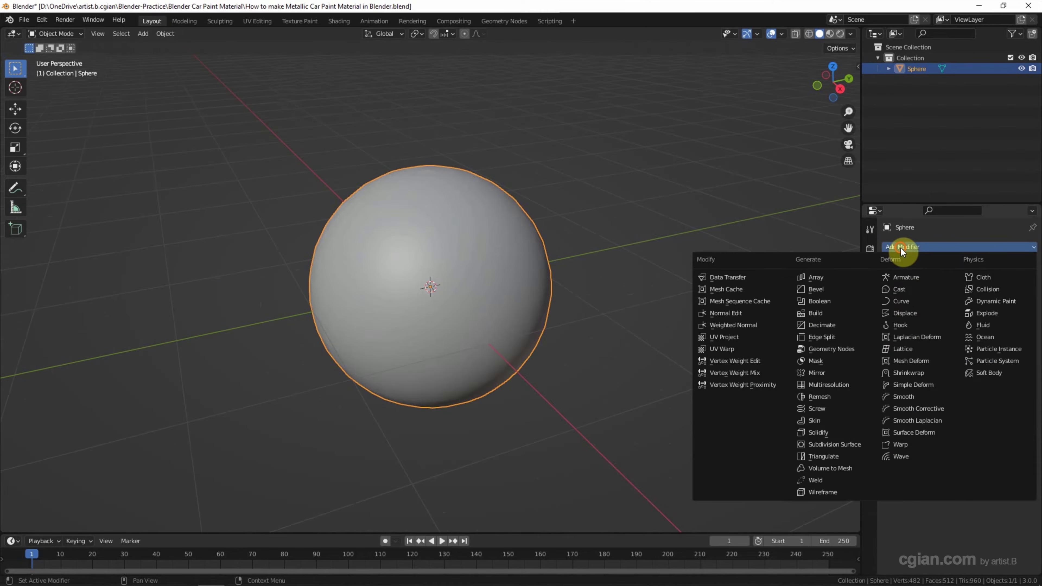
{"action": "left_click", "coordinate": [857, 451]}
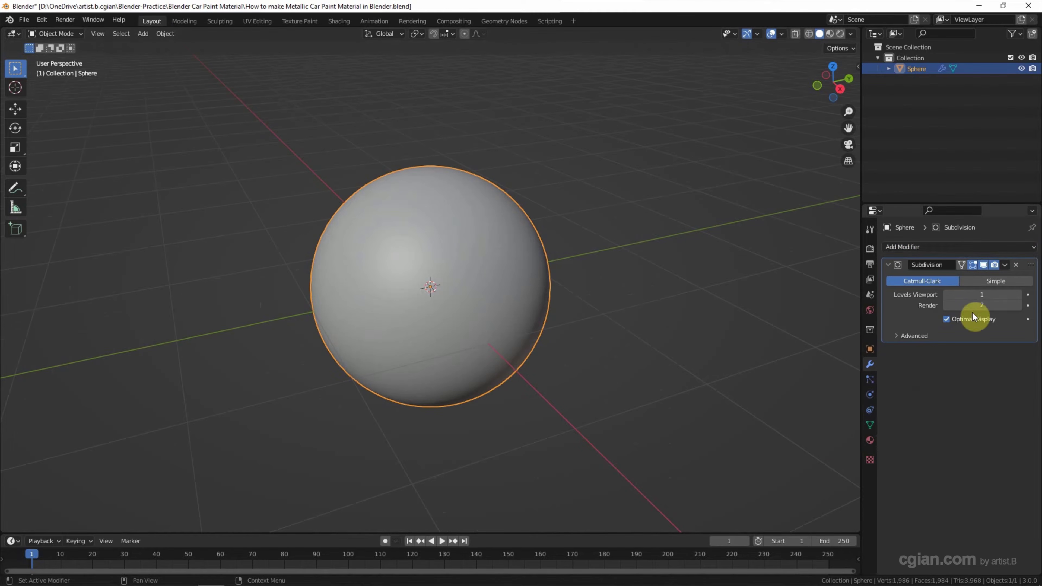
{"action": "left_click", "coordinate": [1015, 296]}
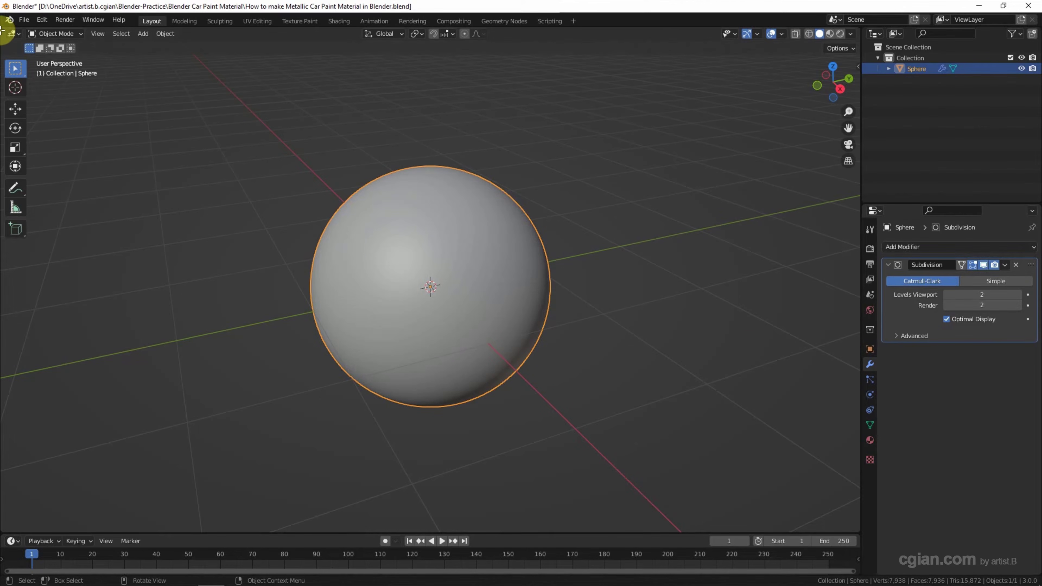
Split the 3D viewport into two side-by-side areas and switch one of them to Material Preview shading.
{"action": "left_click_drag", "start_coordinate": [4, 29], "coordinate": [415, 96]}
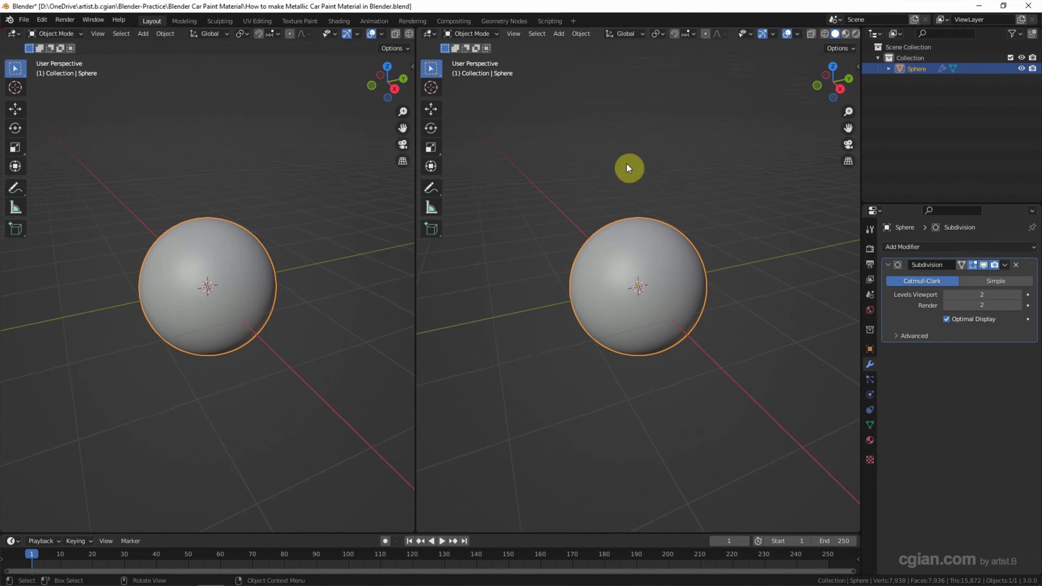
{"action": "left_click", "coordinate": [844, 34]}
{"action": "scroll", "coordinate": [609, 245], "scroll_direction": "up", "scroll_amount": 6}
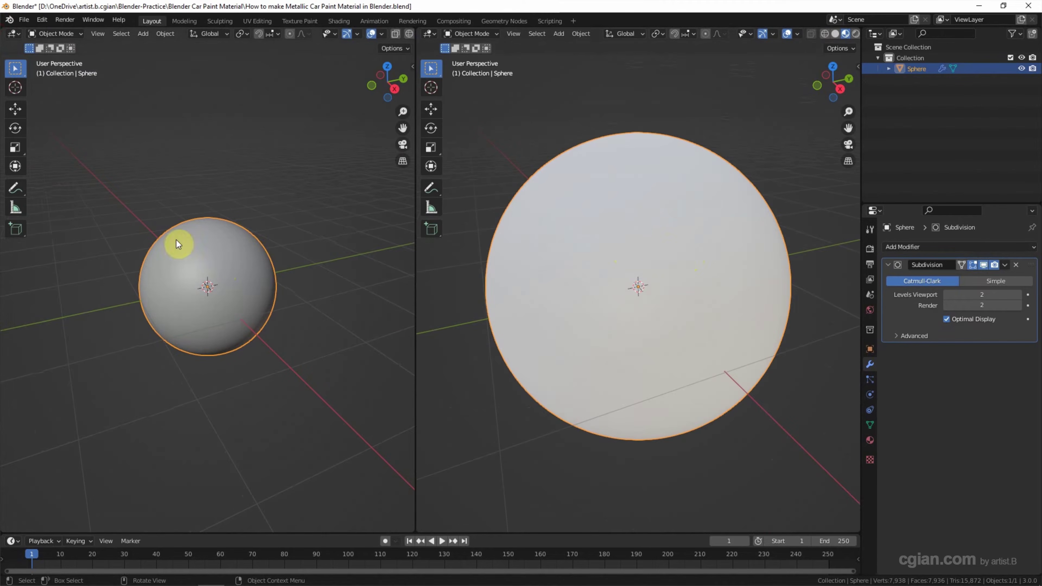
Change the solid-shaded viewport into a Shader Editor, collapse its sidebar and widen the area.
{"action": "left_click", "coordinate": [14, 33]}
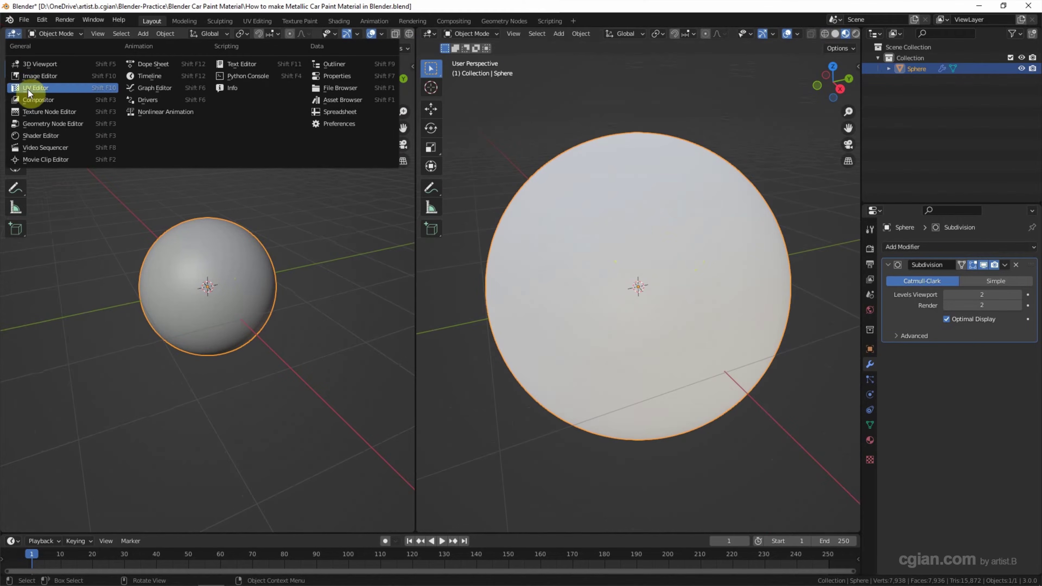
{"action": "left_click", "coordinate": [67, 137]}
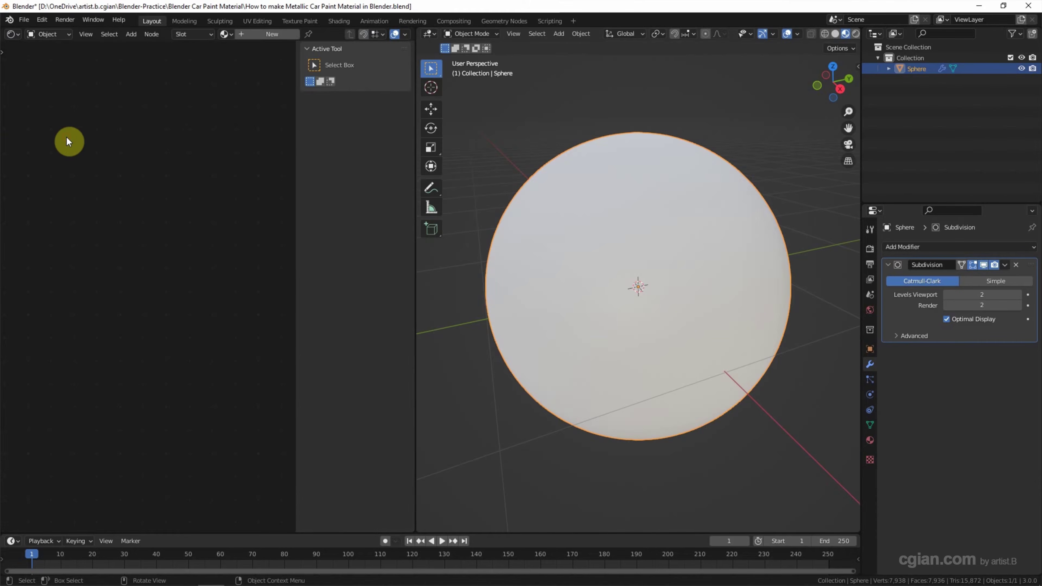
{"action": "left_click_drag", "start_coordinate": [296, 163], "coordinate": [416, 169]}
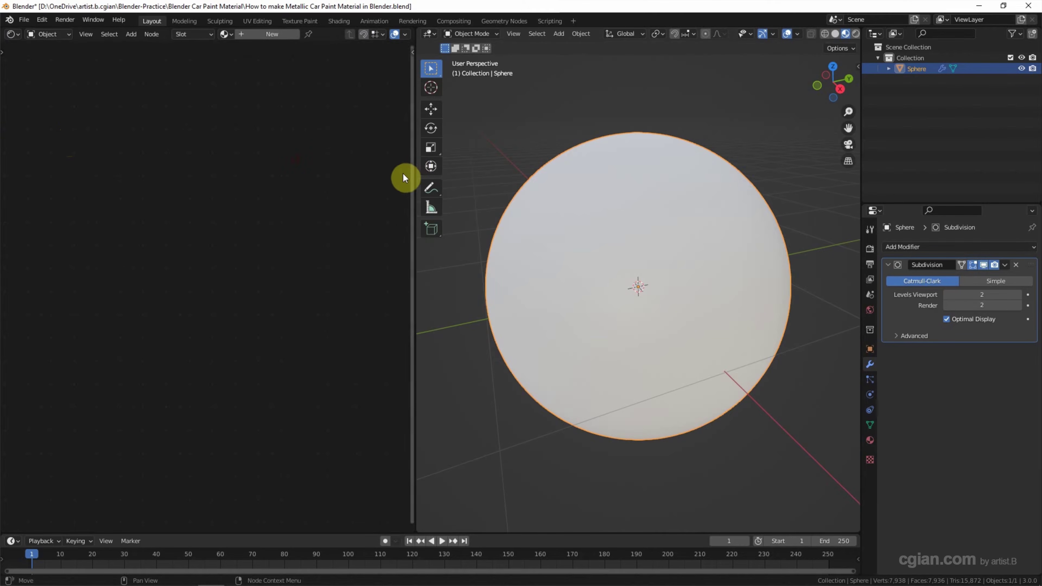
{"action": "left_click_drag", "start_coordinate": [413, 237], "coordinate": [491, 248]}
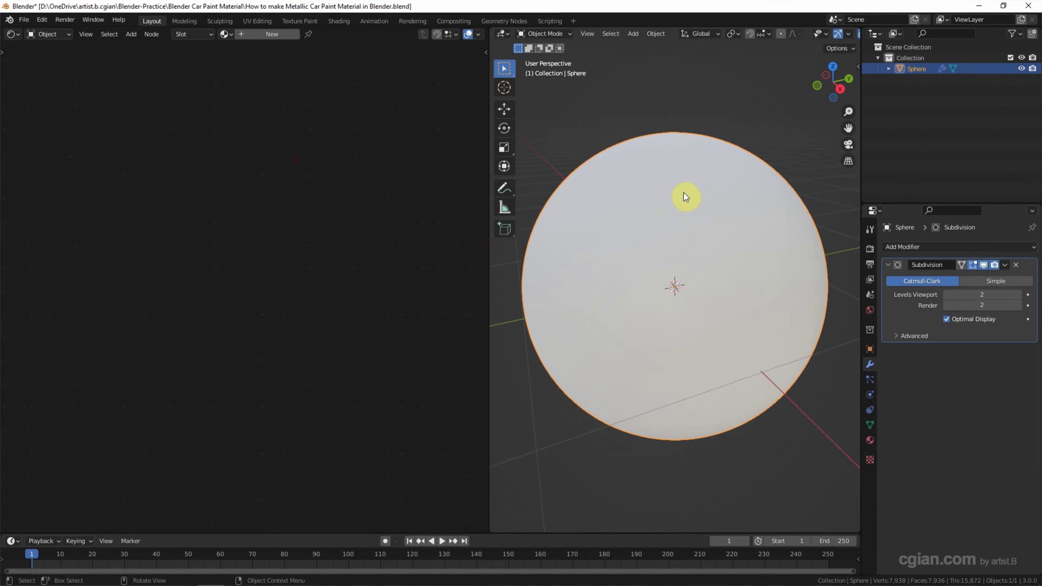
Create a new material on the sphere and name it Metallic Car Paint.
{"action": "left_click", "coordinate": [869, 439]}
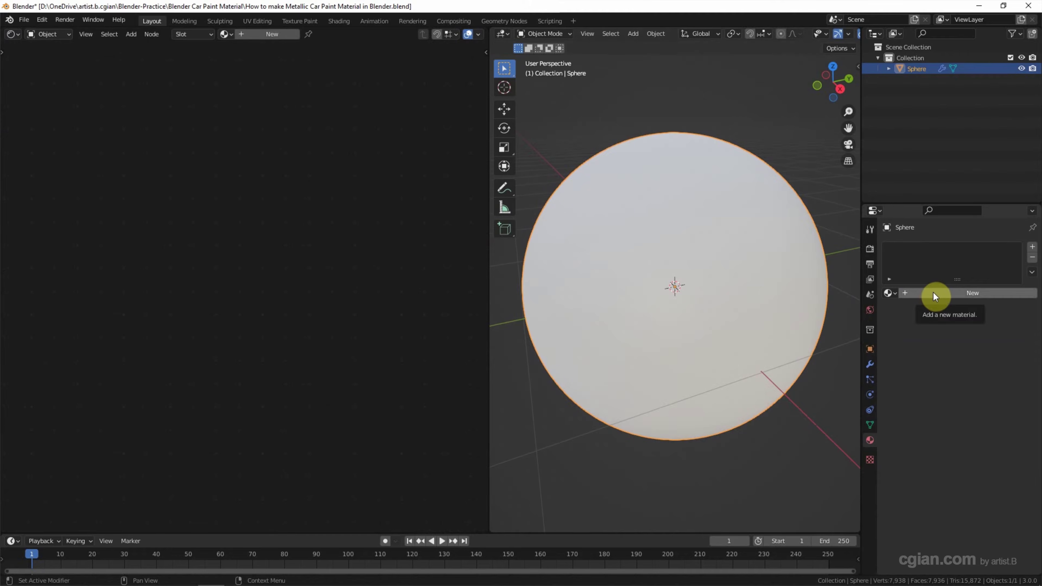
{"action": "left_click", "coordinate": [261, 35]}
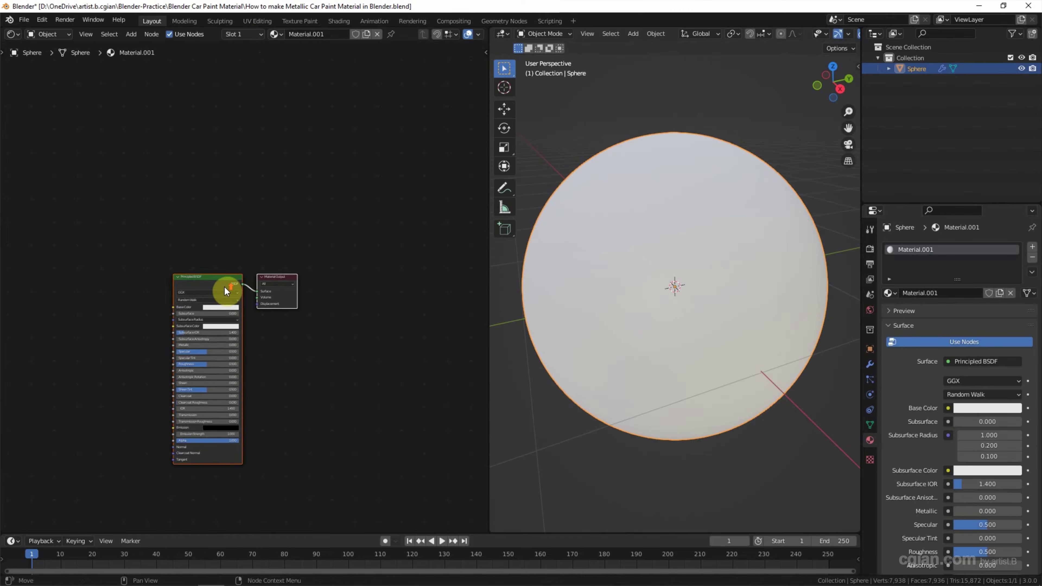
{"action": "scroll", "coordinate": [225, 286], "scroll_direction": "up", "scroll_amount": 4}
{"action": "middle_click_drag", "start_coordinate": [220, 253], "coordinate": [288, 148]}
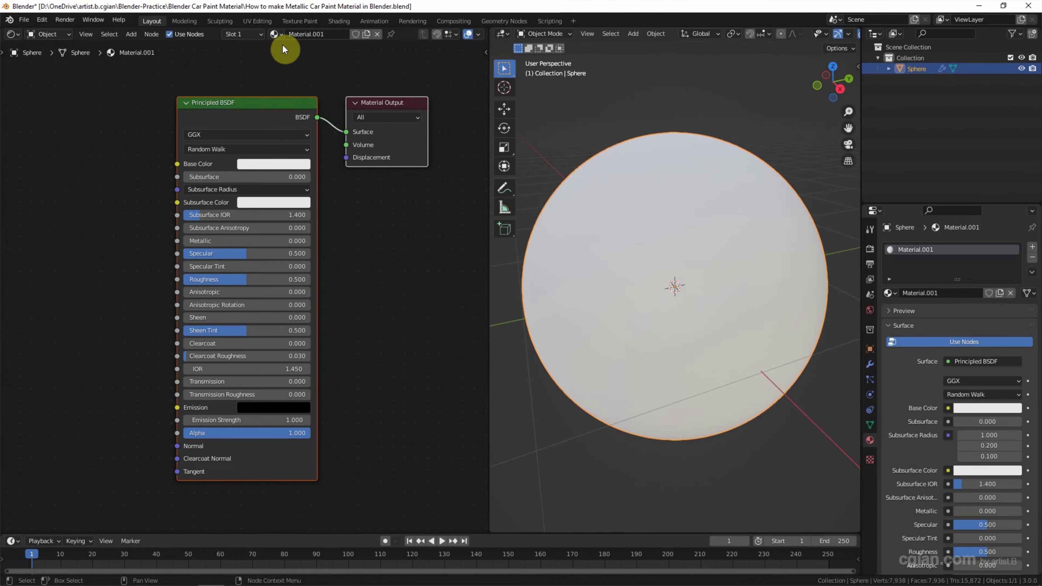
{"action": "type", "text": "Metallic Car Paint"}
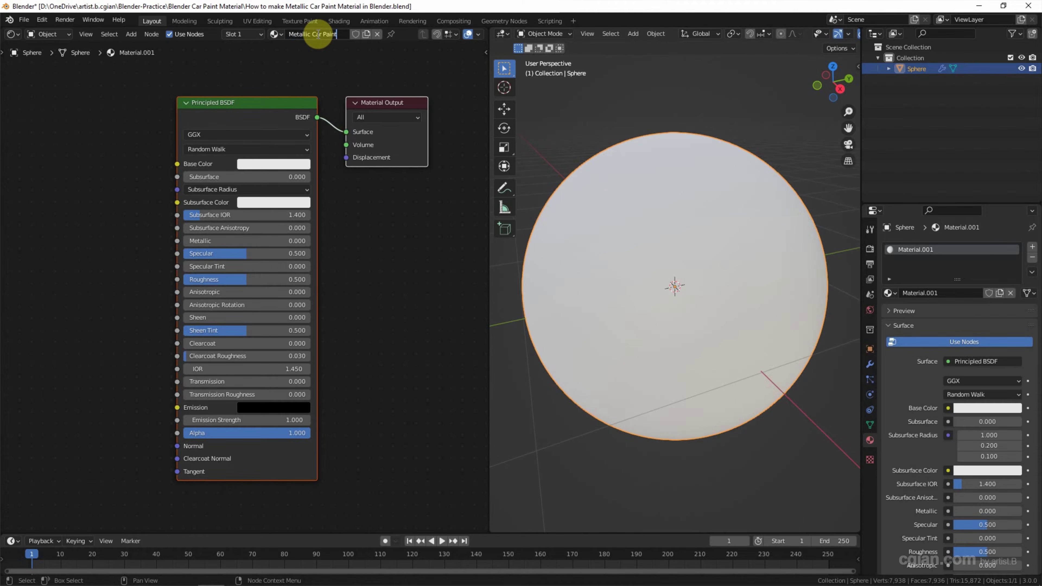
{"action": "key", "text": "Return"}
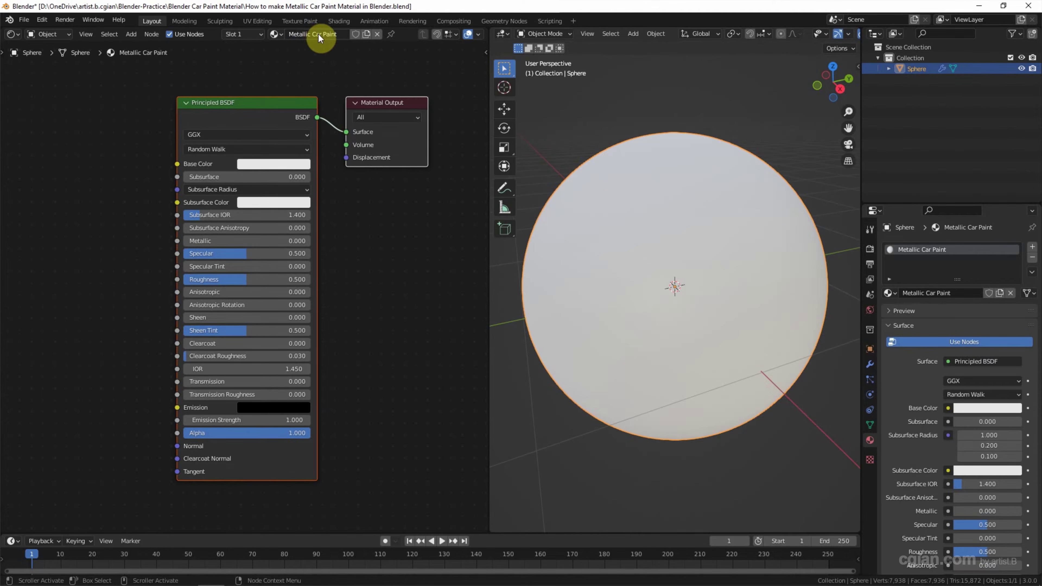
Set the Principled BSDF base color to the red hex value FF2800.
{"action": "left_click", "coordinate": [261, 165]}
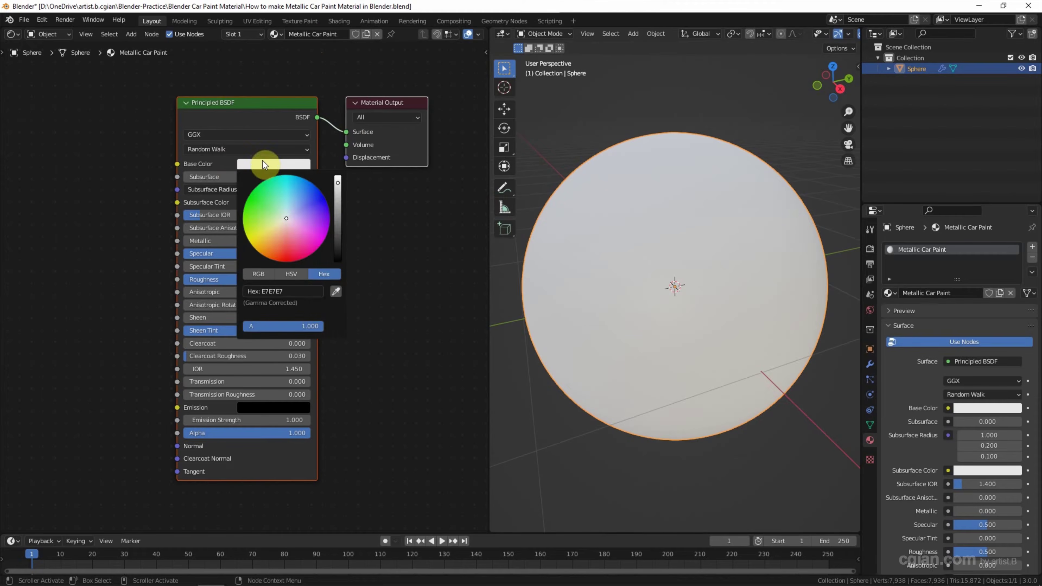
{"action": "mouse_move", "coordinate": [286, 218]}
{"action": "left_mouse_down"}
{"action": "mouse_move", "coordinate": [266, 200]}
{"action": "mouse_move", "coordinate": [291, 193]}
{"action": "mouse_move", "coordinate": [311, 220]}
{"action": "mouse_move", "coordinate": [283, 249]}
{"action": "left_mouse_up"}
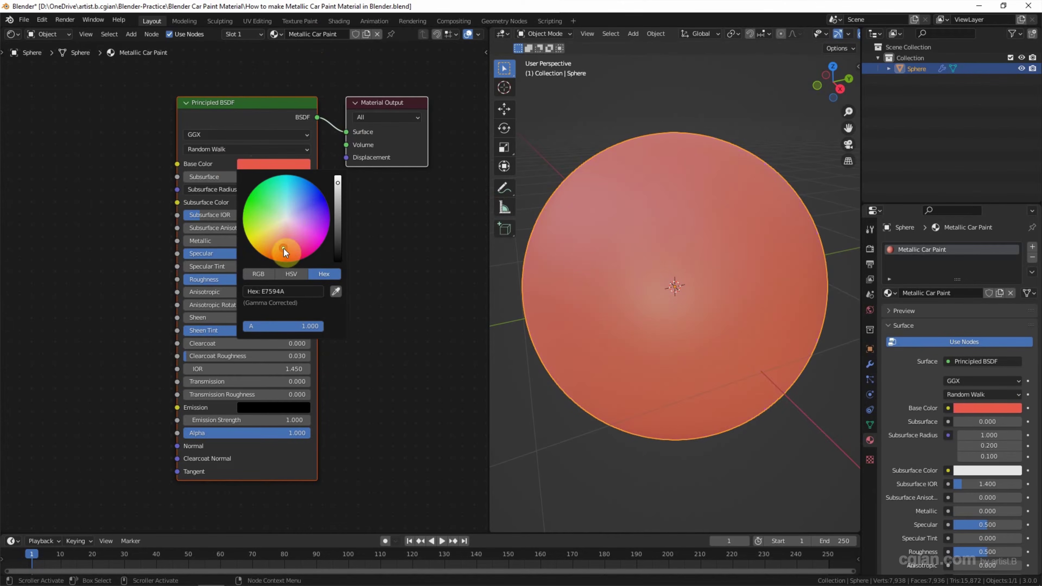
{"action": "left_click", "coordinate": [292, 292]}
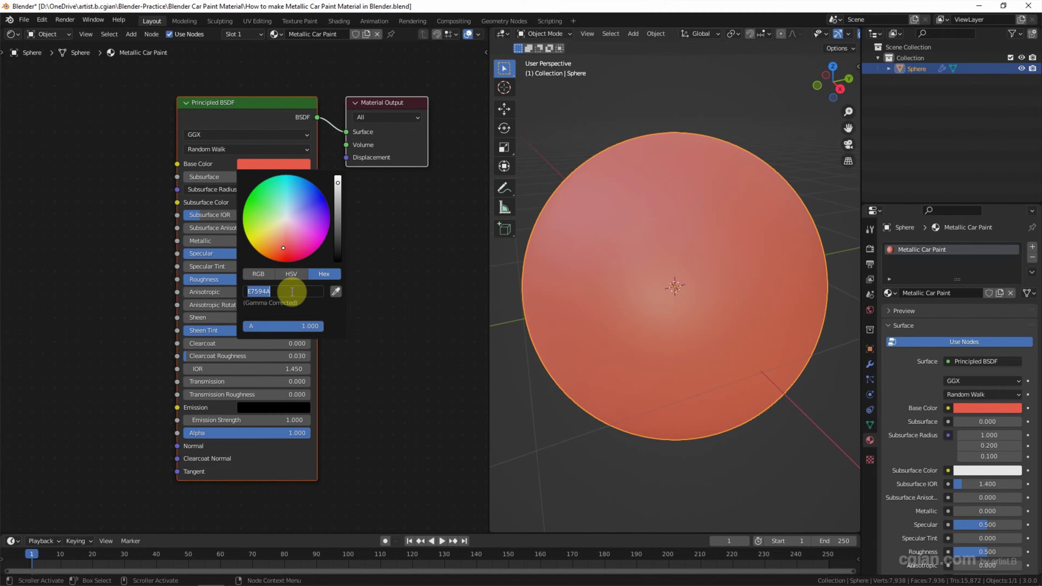
{"action": "type", "text": "FF"}
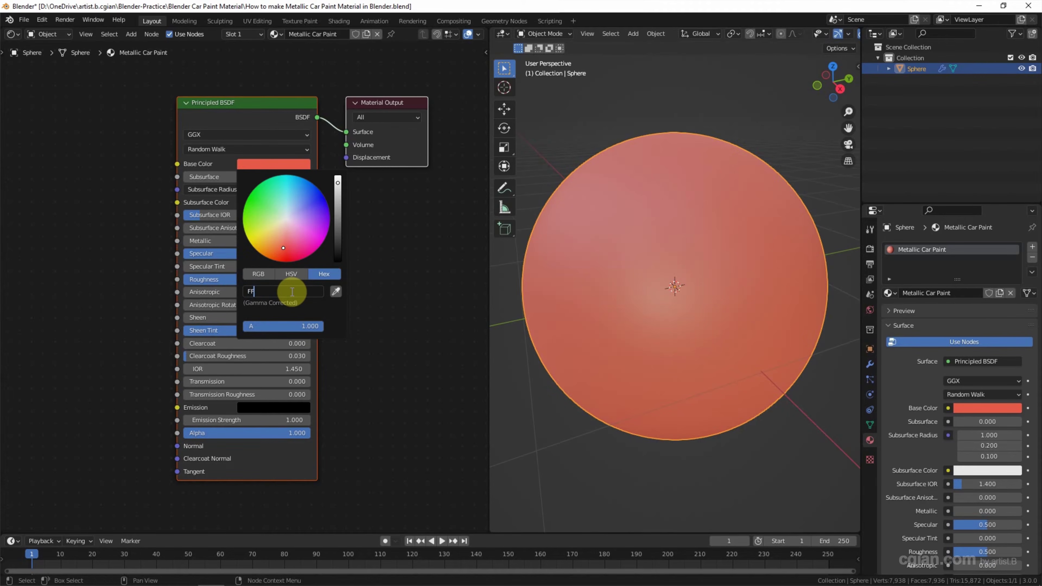
{"action": "type", "text": "2800"}
{"action": "key", "text": "Return"}
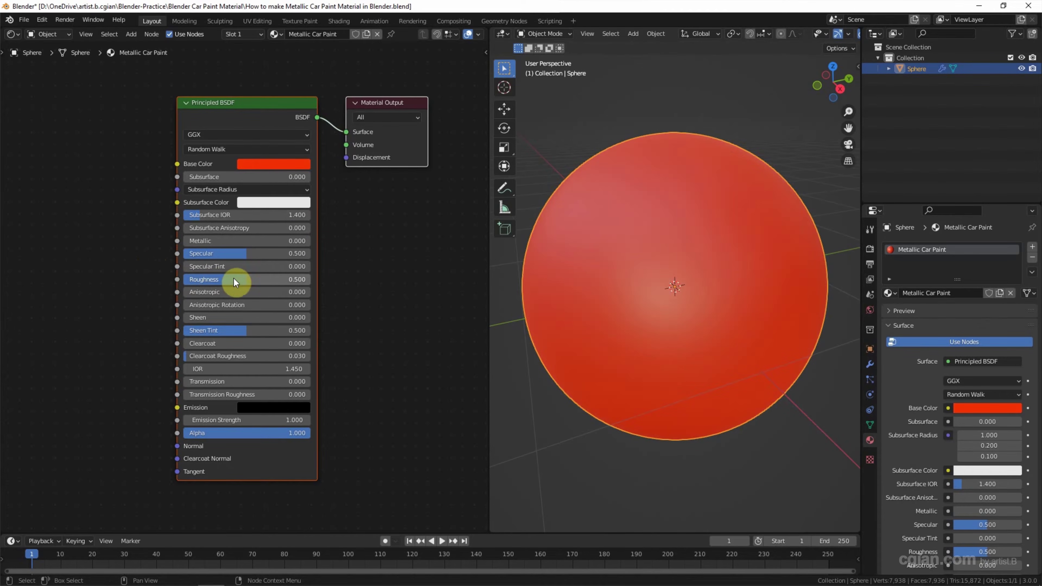
Set the Principled BSDF roughness to 0.1.
{"action": "left_click_drag", "start_coordinate": [242, 281], "coordinate": [194, 281]}
{"action": "left_click", "coordinate": [201, 280]}
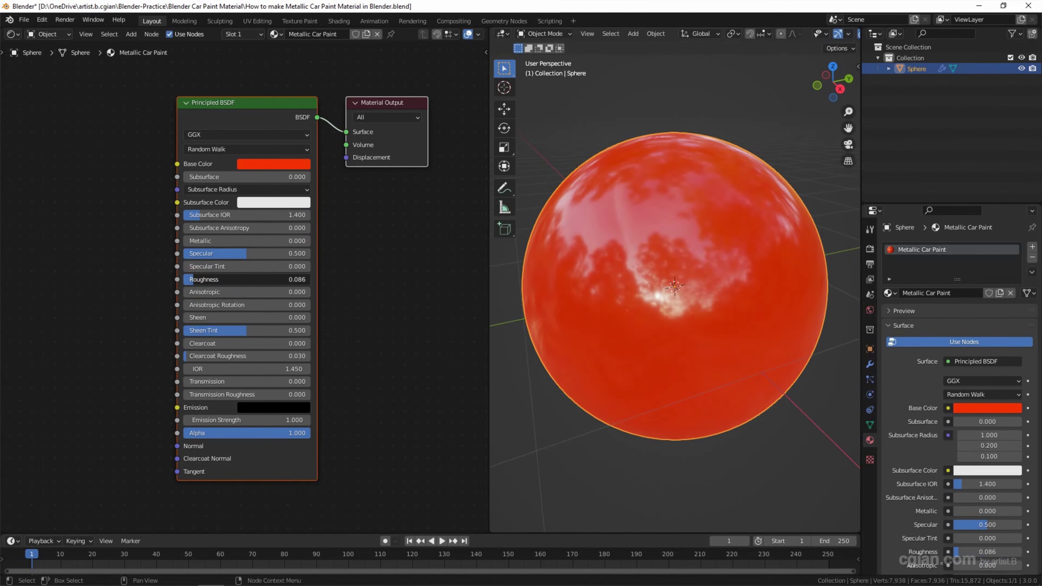
{"action": "type", "text": "0."}
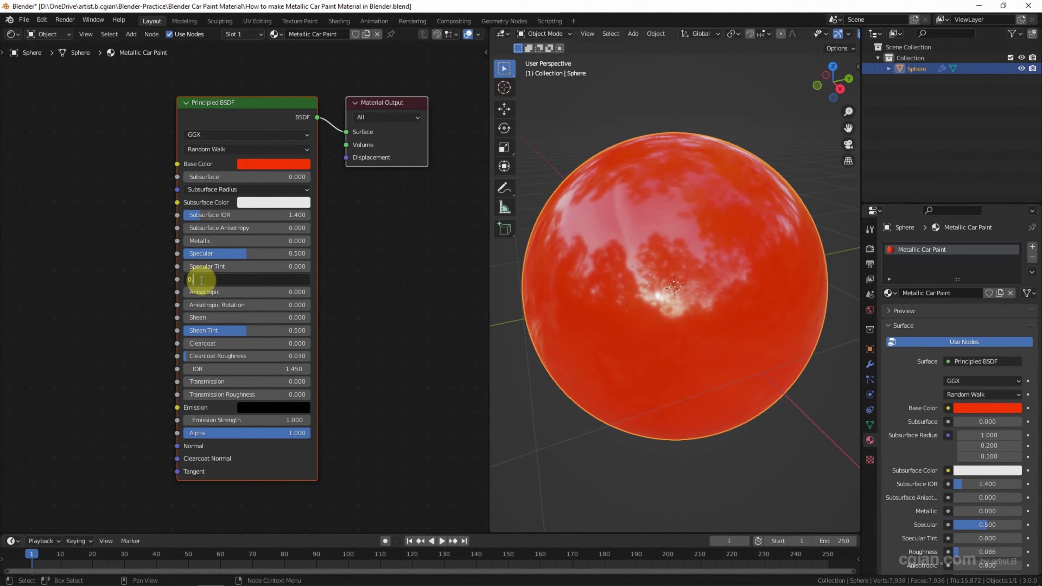
{"action": "type", "text": "1"}
{"action": "key", "text": "Return"}
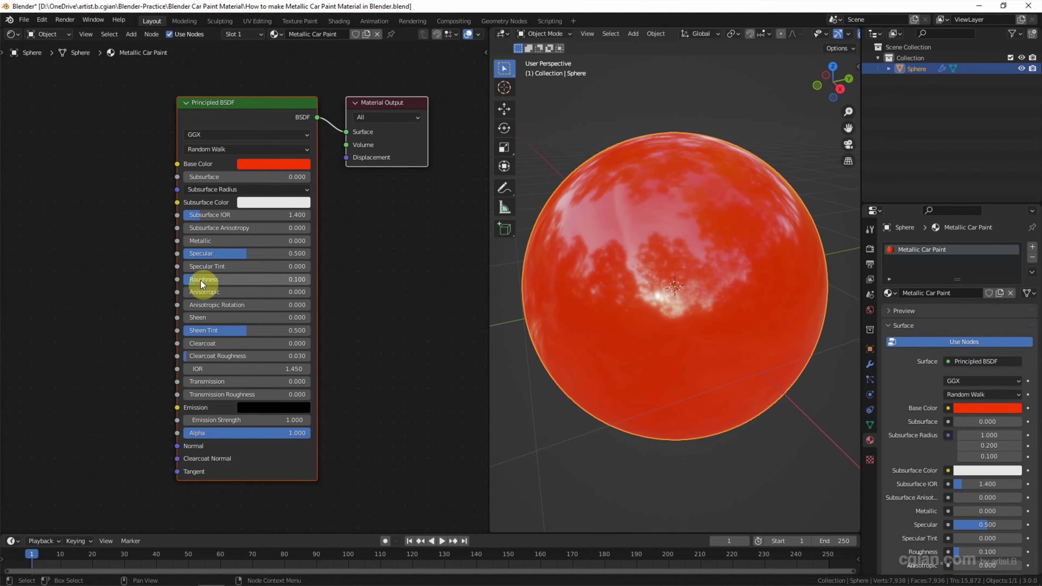
Raise the Metallic, Specular and Clearcoat values of the Principled BSDF to 1.000 each.
{"action": "left_click_drag", "start_coordinate": [201, 241], "coordinate": [310, 241]}
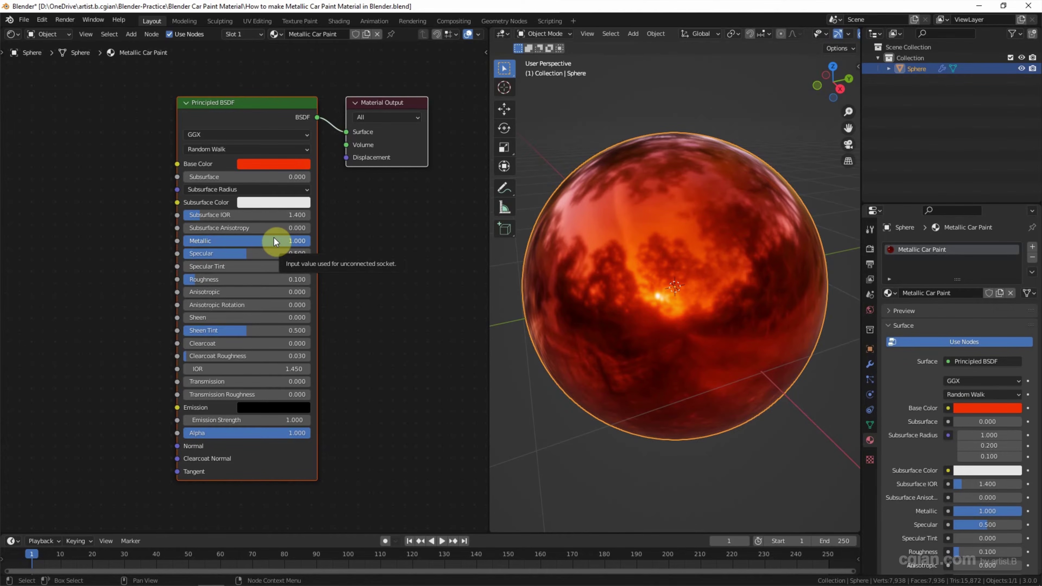
{"action": "left_click_drag", "start_coordinate": [229, 254], "coordinate": [291, 253]}
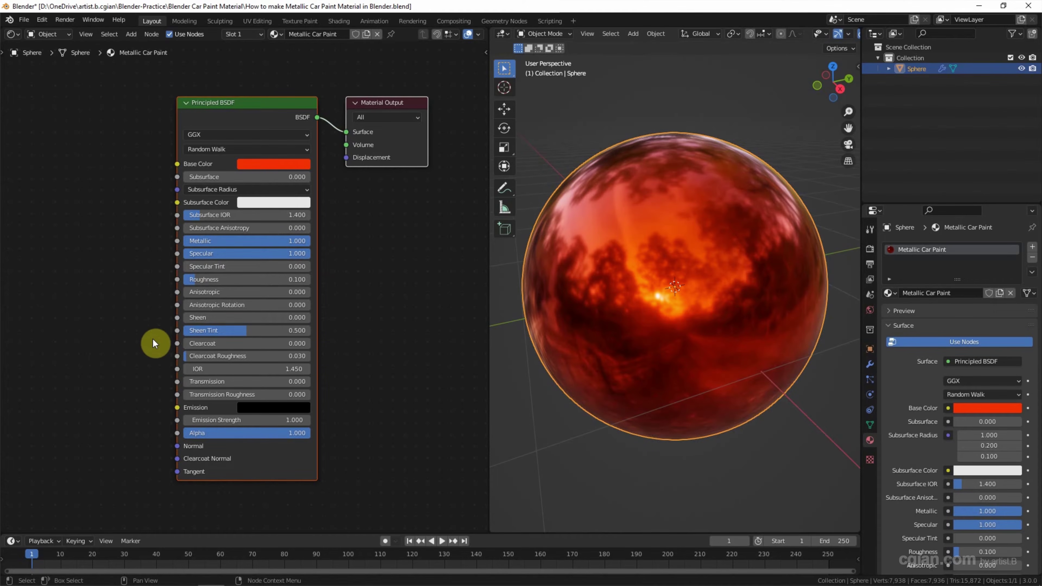
{"action": "left_click_drag", "start_coordinate": [189, 344], "coordinate": [332, 350]}
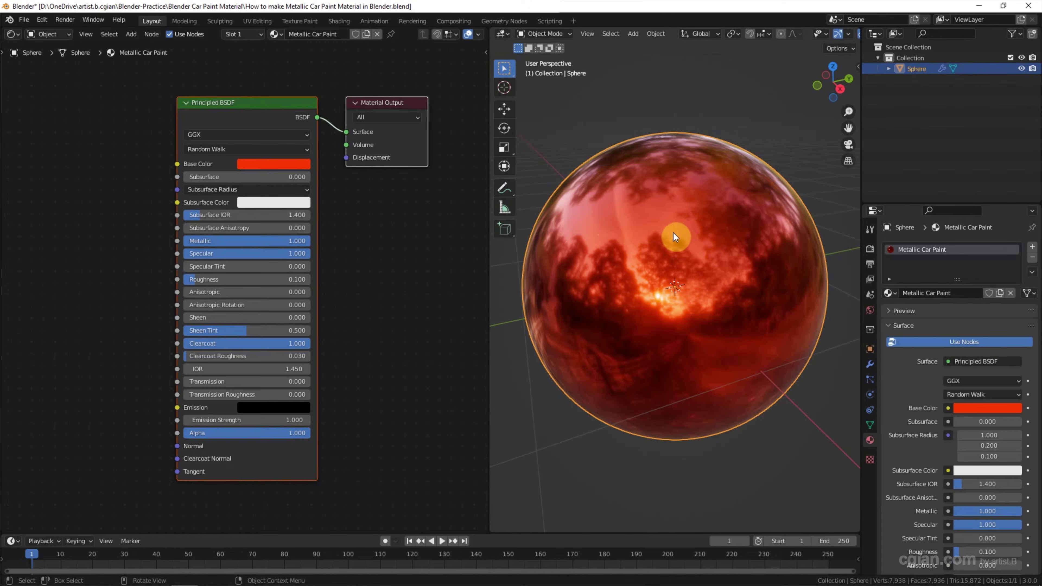
Insert a Mix Shader node on the link between the Principled BSDF and the Material Output.
{"action": "scroll", "coordinate": [364, 250], "scroll_direction": "down", "scroll_amount": 2}
{"action": "key", "text": "shift+a"}
{"action": "left_click", "coordinate": [366, 249]}
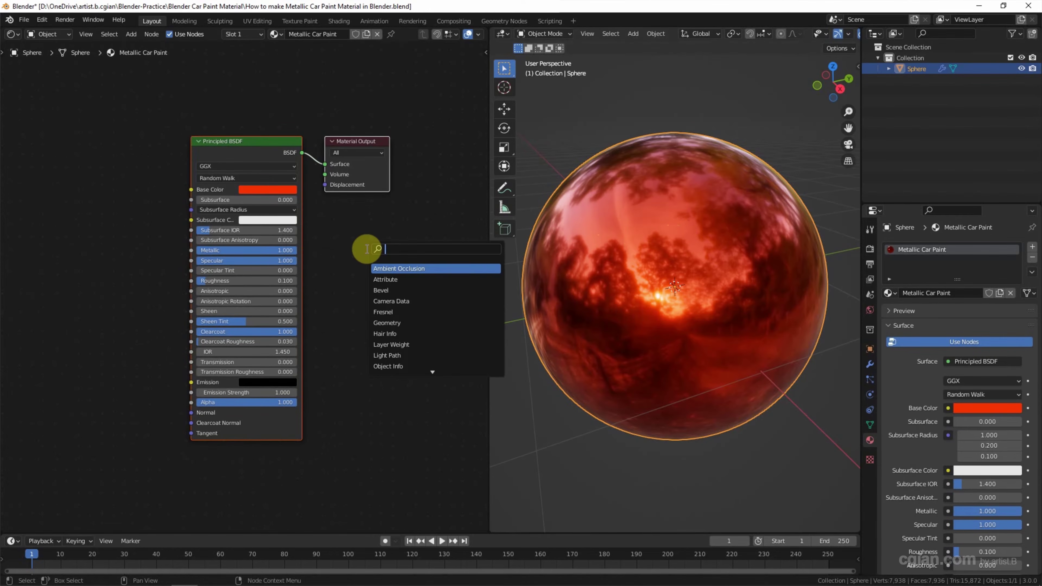
{"action": "type", "text": "mix shader"}
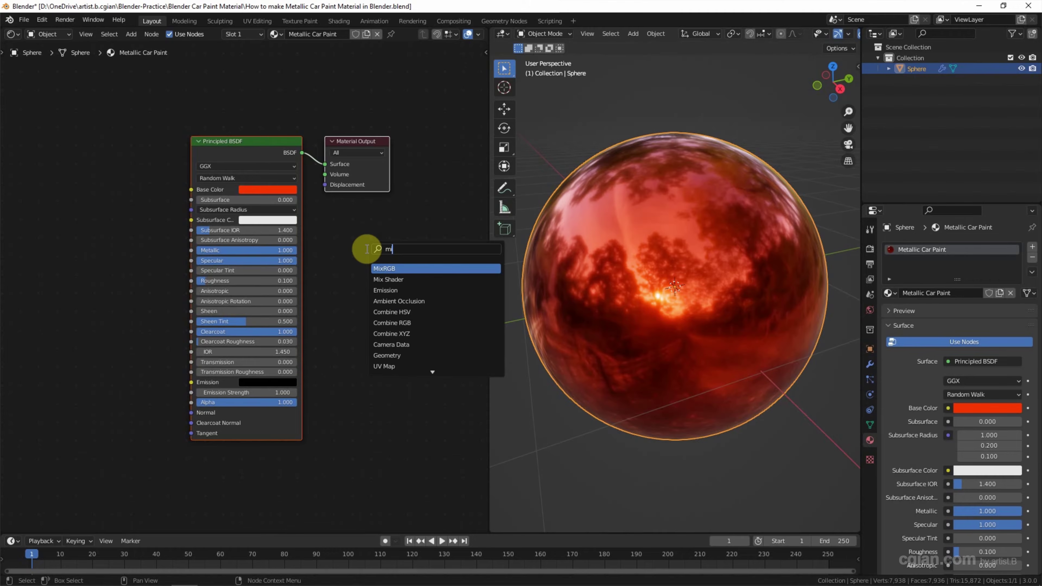
{"action": "key", "text": "Return"}
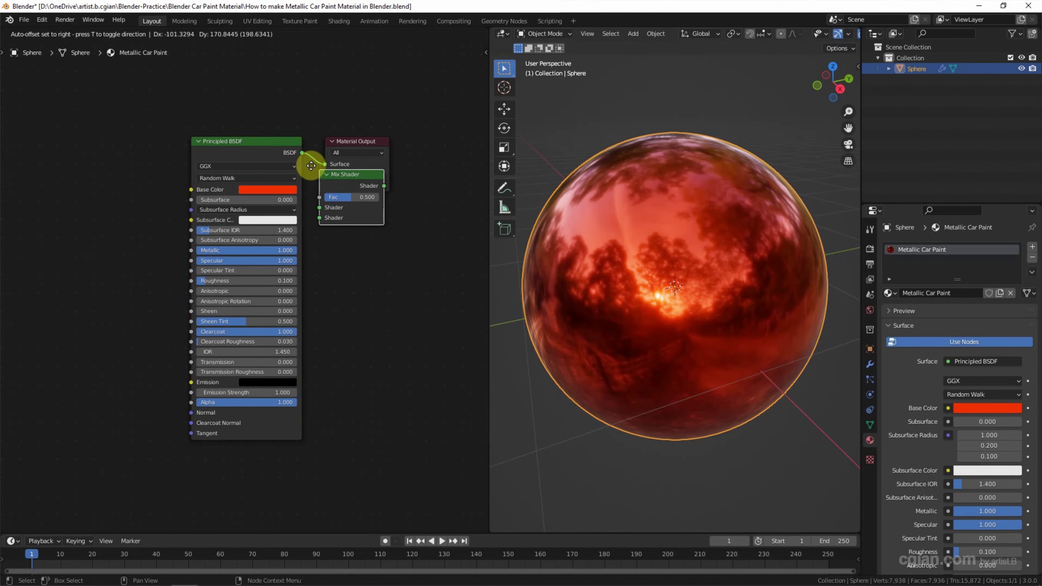
{"action": "left_click", "coordinate": [305, 150]}
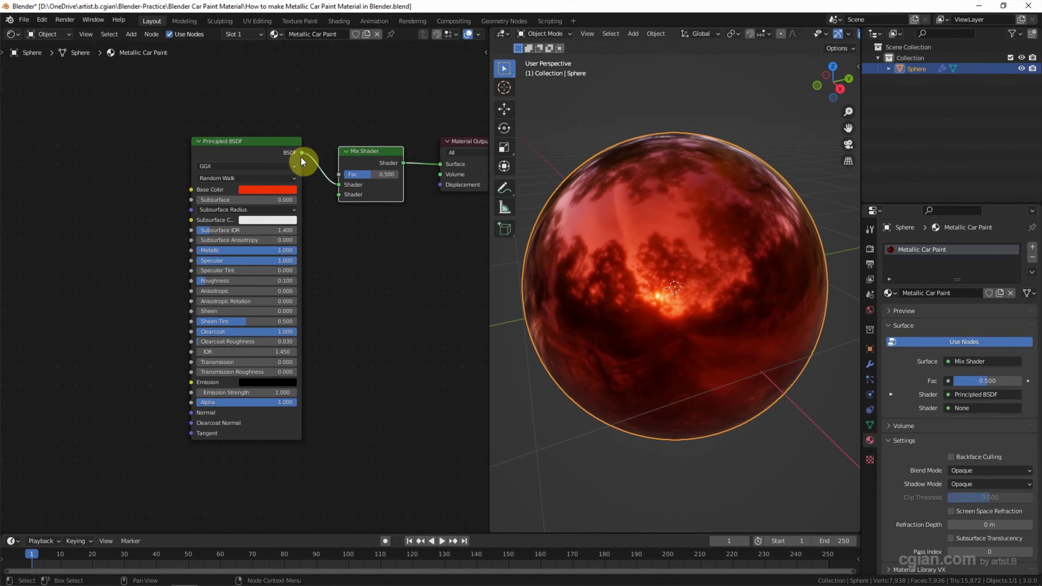
Duplicate the Principled BSDF node and place the copy below the Mix Shader.
{"action": "left_click", "coordinate": [239, 143]}
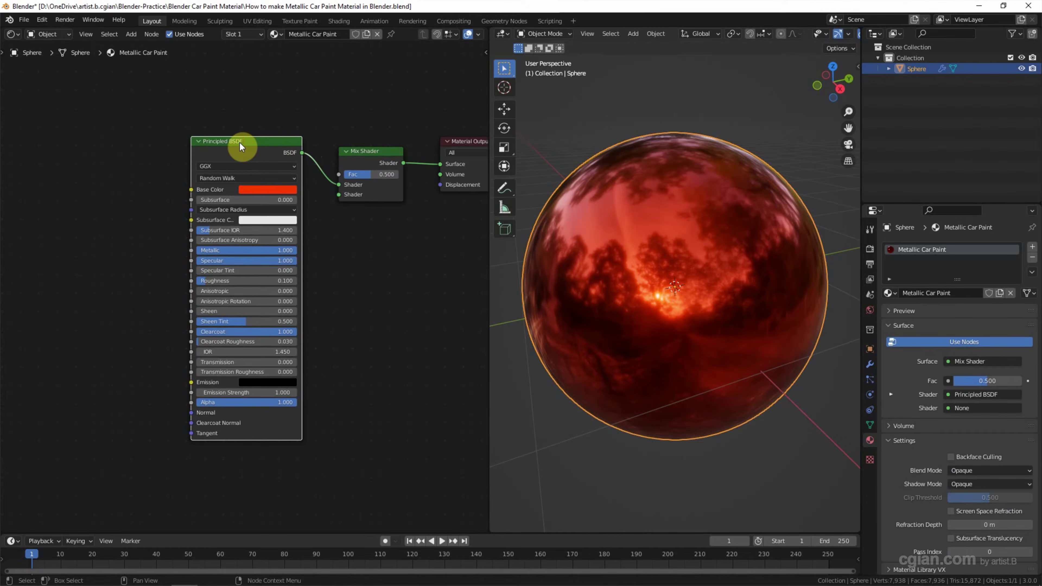
{"action": "left_click", "coordinate": [239, 142]}
{"action": "key", "text": "shift+d"}
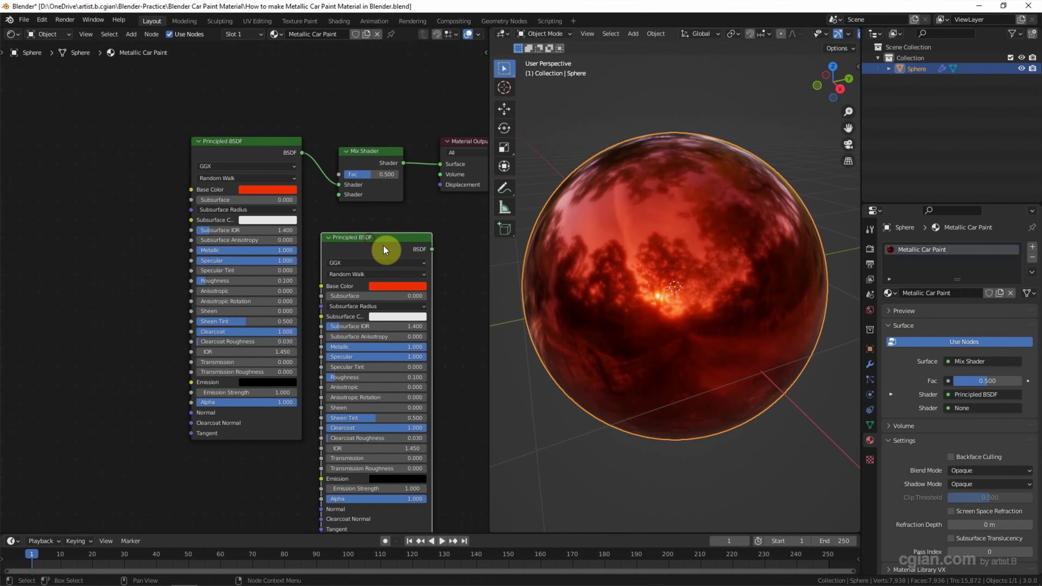
Turn the duplicated Principled BSDF's base color white by reducing its saturation to 0.
{"action": "left_click", "coordinate": [233, 224]}
{"action": "left_click", "coordinate": [252, 267]}
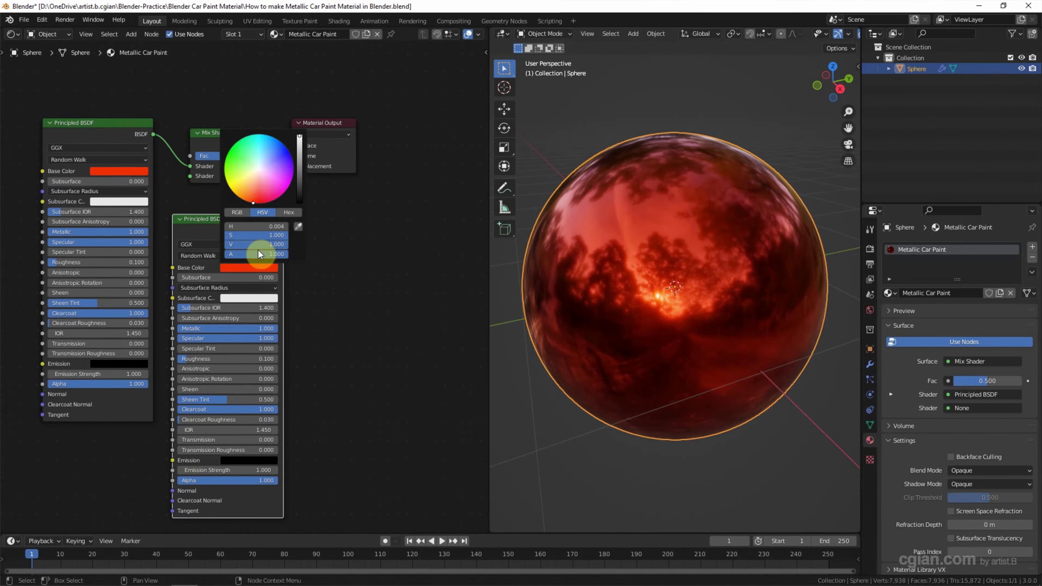
{"action": "left_click_drag", "start_coordinate": [266, 236], "coordinate": [226, 235]}
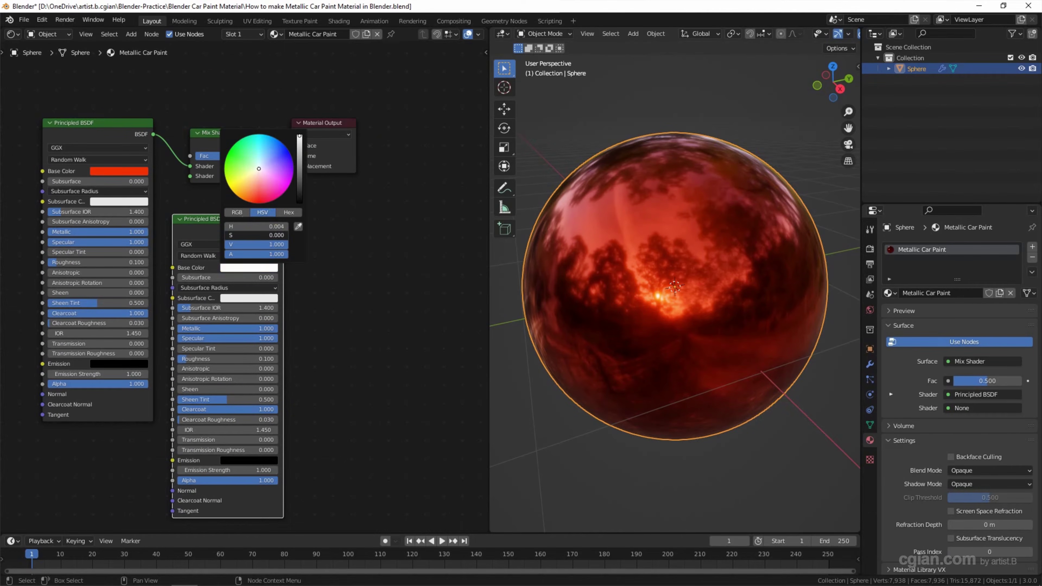
Space the Mix Shader and Material Output away from the BSDF nodes and connect the white Principled BSDF to the Mix Shader's second Shader input.
{"action": "left_click", "coordinate": [207, 79]}
{"action": "left_click_drag", "start_coordinate": [319, 107], "coordinate": [349, 139]}
{"action": "left_click_drag", "start_coordinate": [283, 231], "coordinate": [315, 180]}
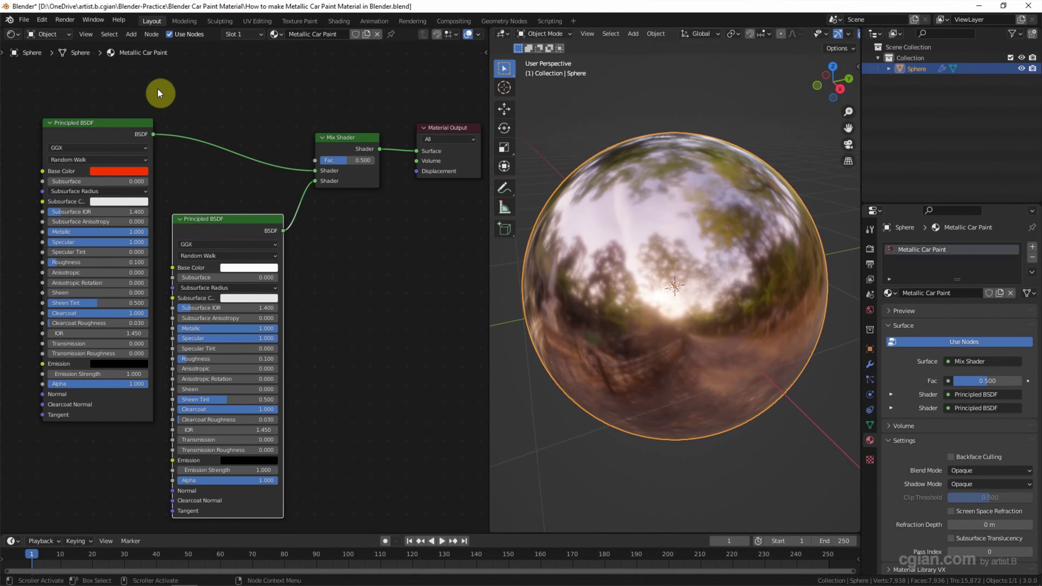
Add a Noise Texture node above the red Principled BSDF.
{"action": "key", "text": "shift+a"}
{"action": "left_click", "coordinate": [164, 81]}
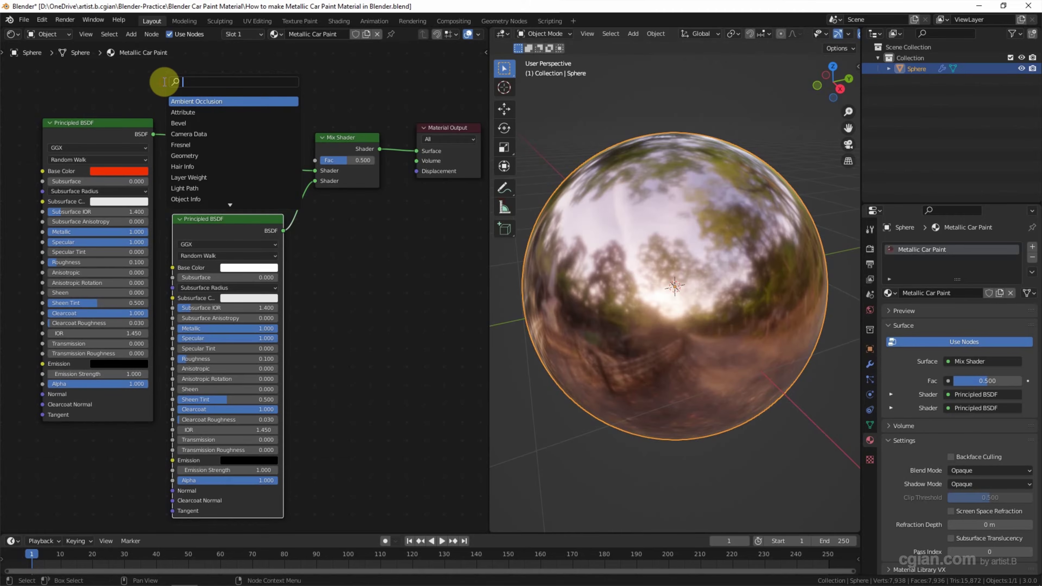
{"action": "type", "text": "noise"}
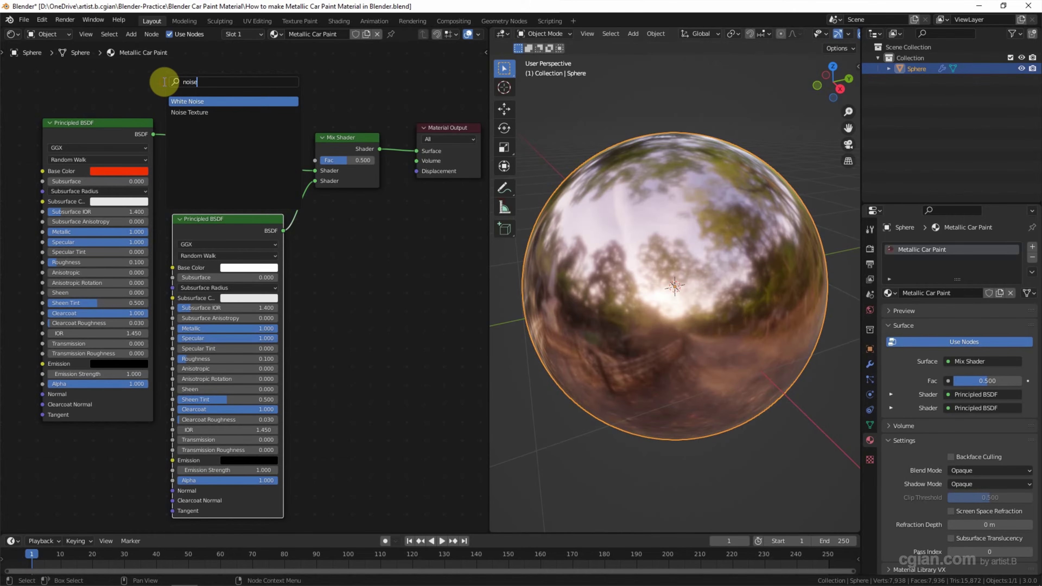
{"action": "key", "text": "Return"}
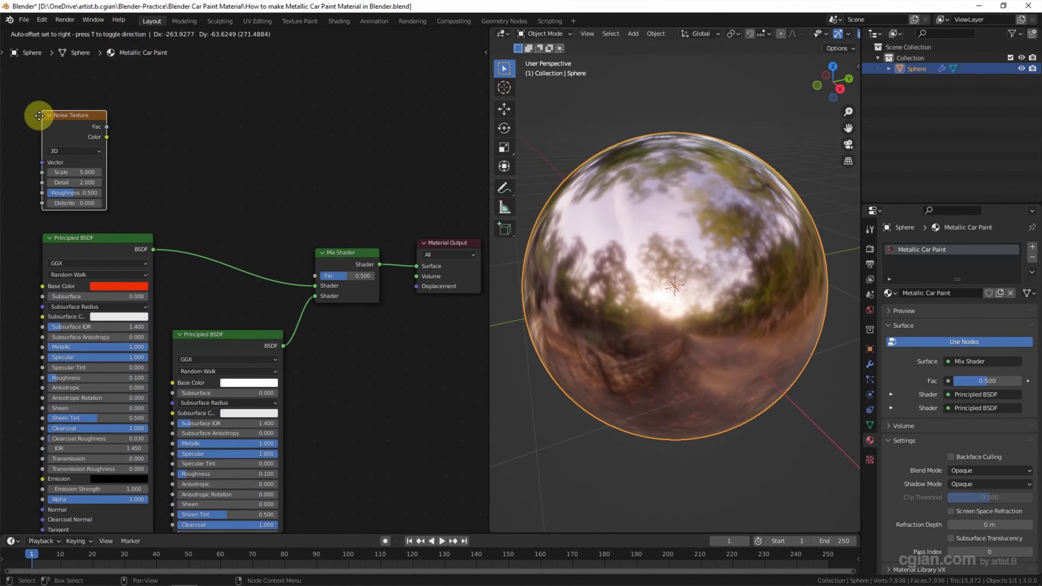
{"action": "left_click", "coordinate": [58, 92]}
Add a ColorRamp node and wire it between the Noise Texture's Fac output and the Mix Shader's Fac input.
{"action": "key", "text": "shift+a"}
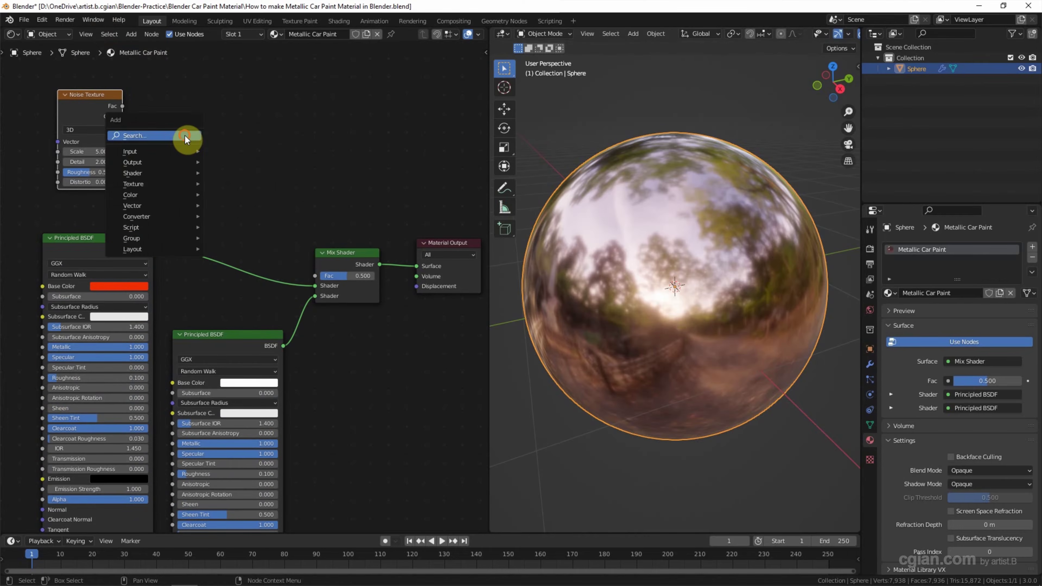
{"action": "left_click", "coordinate": [185, 135]}
{"action": "type", "text": "color"}
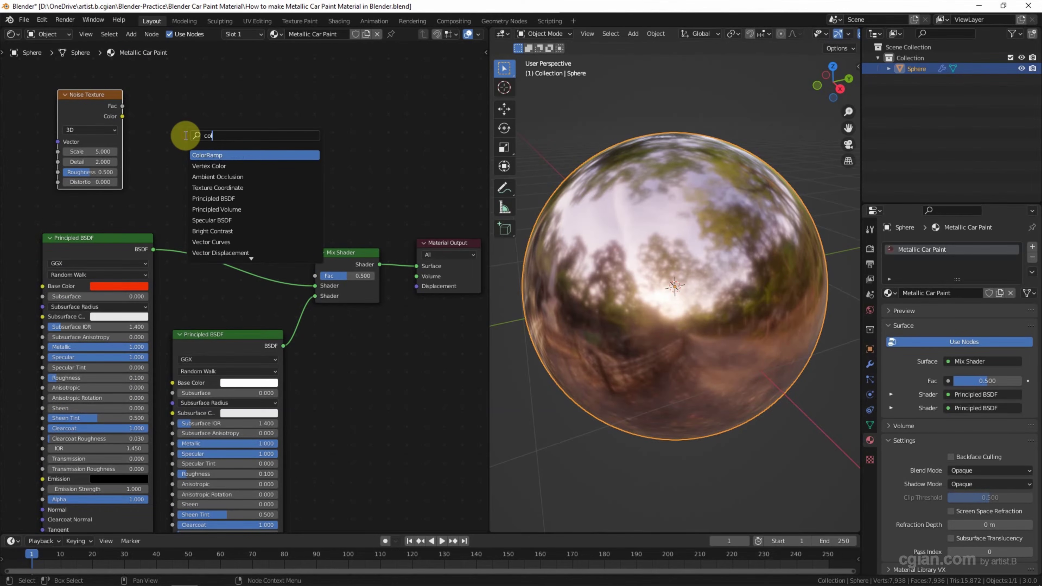
{"action": "key", "text": "Return"}
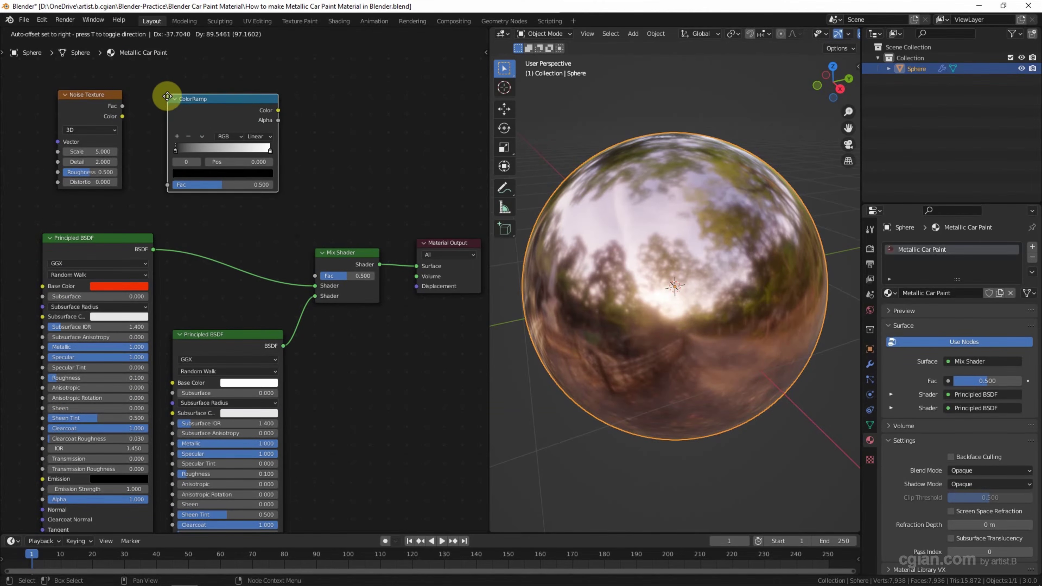
{"action": "left_click", "coordinate": [167, 96]}
{"action": "left_click_drag", "start_coordinate": [123, 105], "coordinate": [167, 187]}
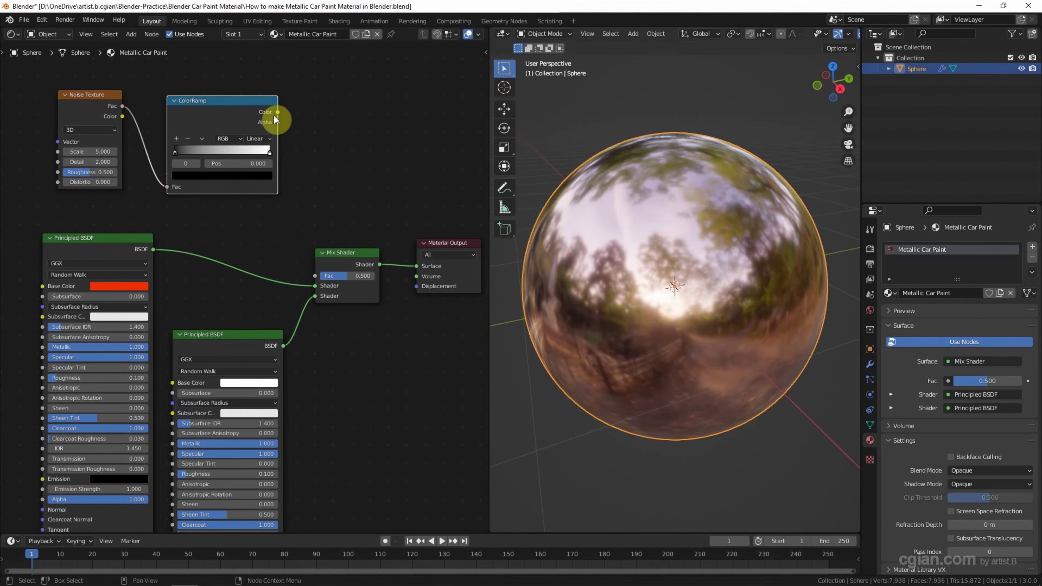
{"action": "left_click_drag", "start_coordinate": [279, 113], "coordinate": [314, 276]}
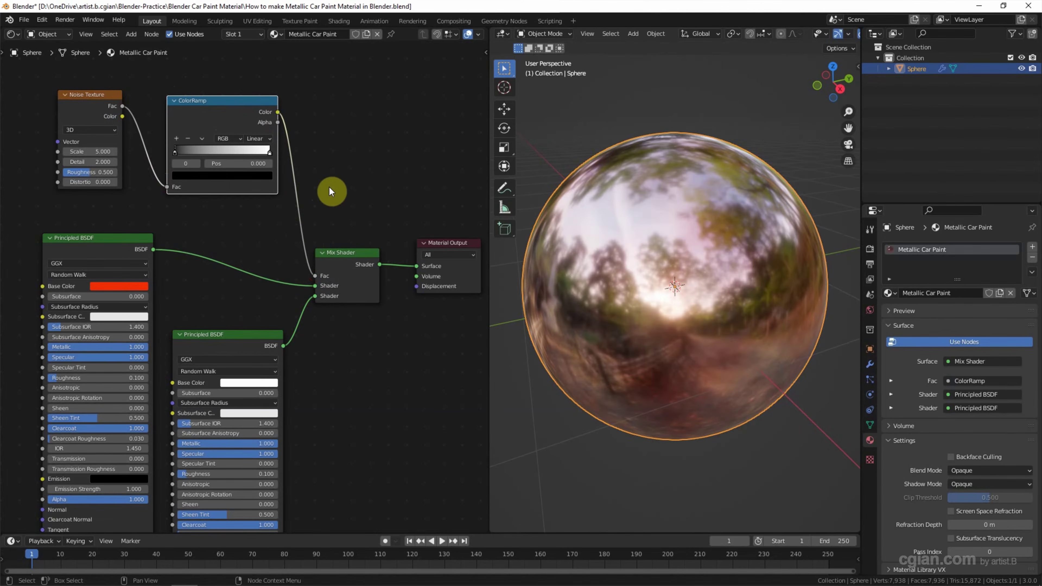
Narrow the ColorRamp gradient by moving the black stop just past the middle and the white stop to position 0.800.
{"action": "scroll", "coordinate": [190, 127], "scroll_direction": "up", "scroll_amount": 3}
{"action": "middle_click_drag", "start_coordinate": [218, 150], "coordinate": [295, 243]}
{"action": "scroll", "coordinate": [287, 230], "scroll_direction": "up", "scroll_amount": 1}
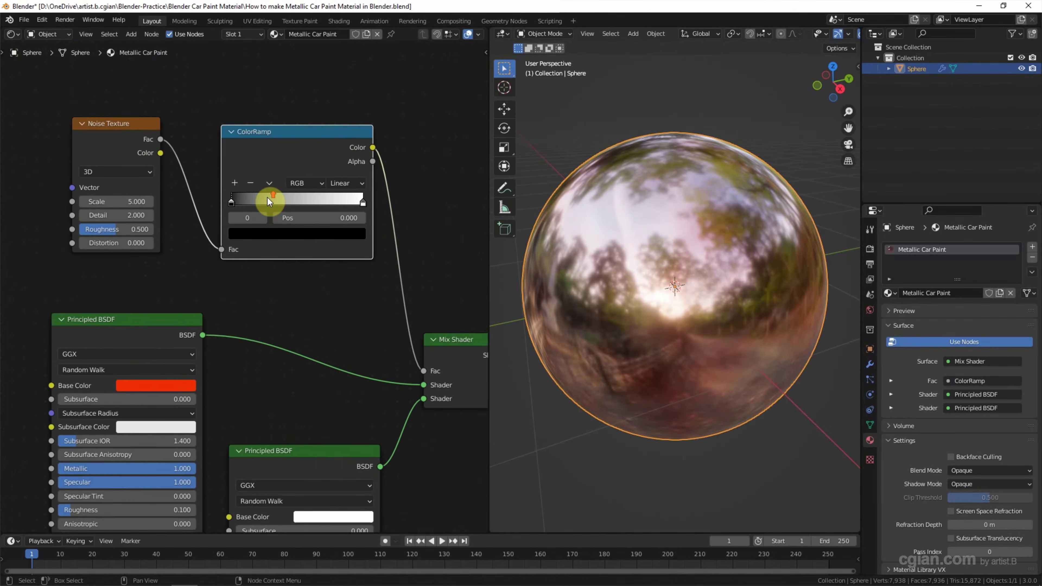
{"action": "left_click_drag", "start_coordinate": [233, 206], "coordinate": [295, 207]}
{"action": "left_click_drag", "start_coordinate": [301, 209], "coordinate": [353, 203]}
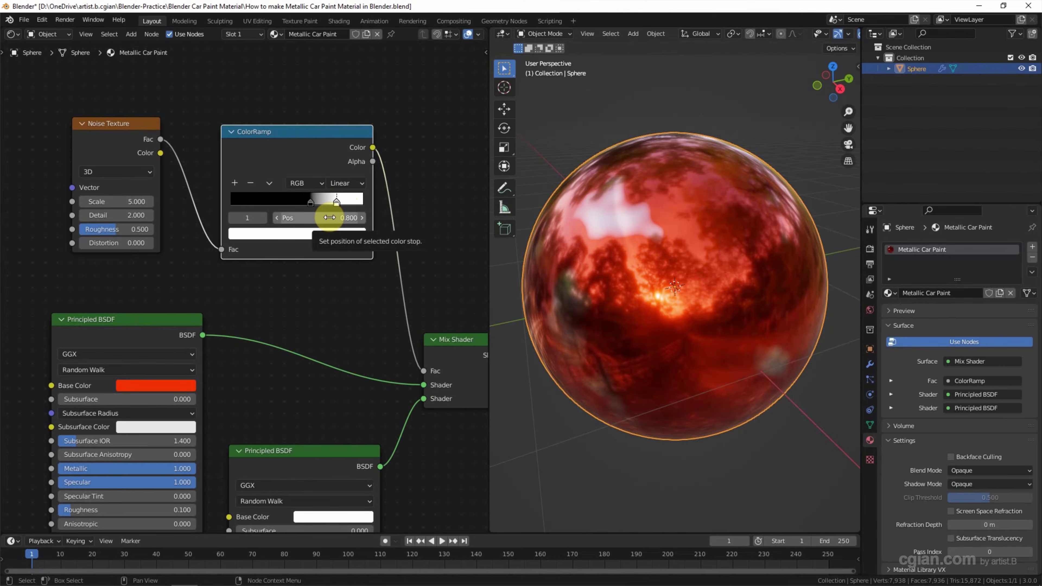
Set the Noise Texture's Scale to 250.
{"action": "mouse_move", "coordinate": [102, 201]}
{"action": "left_mouse_down"}
{"action": "mouse_move", "coordinate": [308, 201]}
{"action": "mouse_move", "coordinate": [108, 200]}
{"action": "left_mouse_up"}
{"action": "left_click", "coordinate": [108, 200]}
{"action": "type", "text": "250"}
{"action": "key", "text": "Return"}
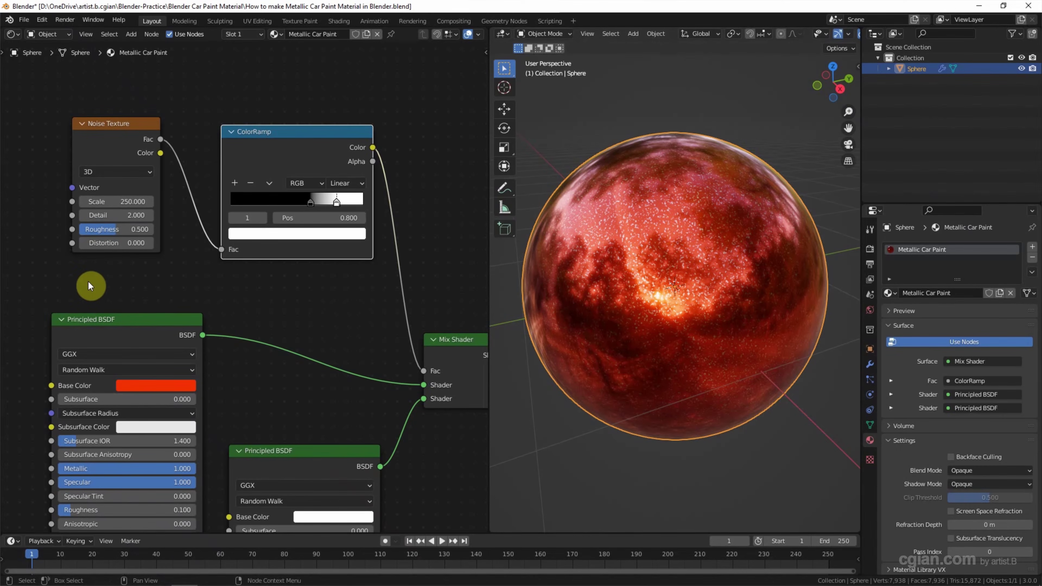
Add a Mapping node directly before the Noise Texture.
{"action": "middle_click_drag", "start_coordinate": [110, 284], "coordinate": [268, 311]}
{"action": "scroll", "coordinate": [268, 311], "scroll_direction": "down", "scroll_amount": 2}
{"action": "key", "text": "shift+a"}
{"action": "left_click", "coordinate": [99, 263]}
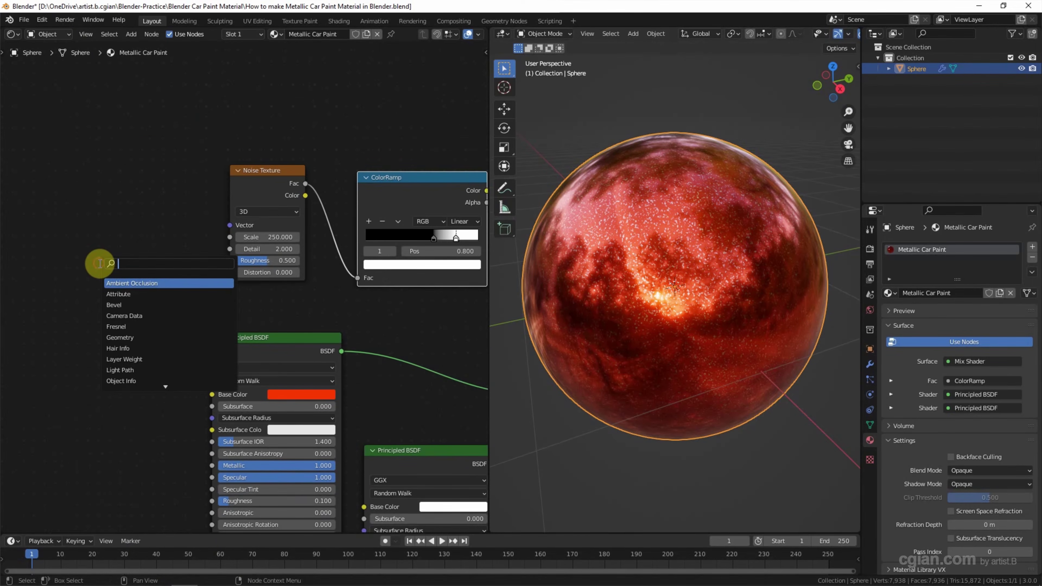
{"action": "type", "text": "mapp"}
{"action": "key", "text": "Return"}
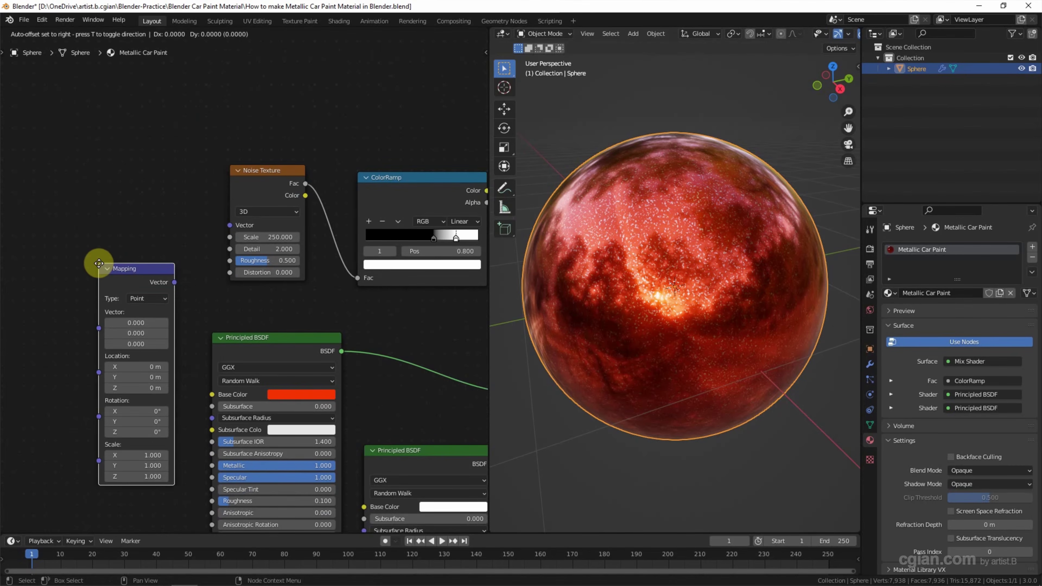
{"action": "left_click", "coordinate": [109, 160]}
Add a Texture Coordinate node and link its Object output through the Mapping node into the Noise Texture's Vector input.
{"action": "key", "text": "shift+a"}
{"action": "left_click", "coordinate": [40, 197]}
{"action": "type", "text": "texture co"}
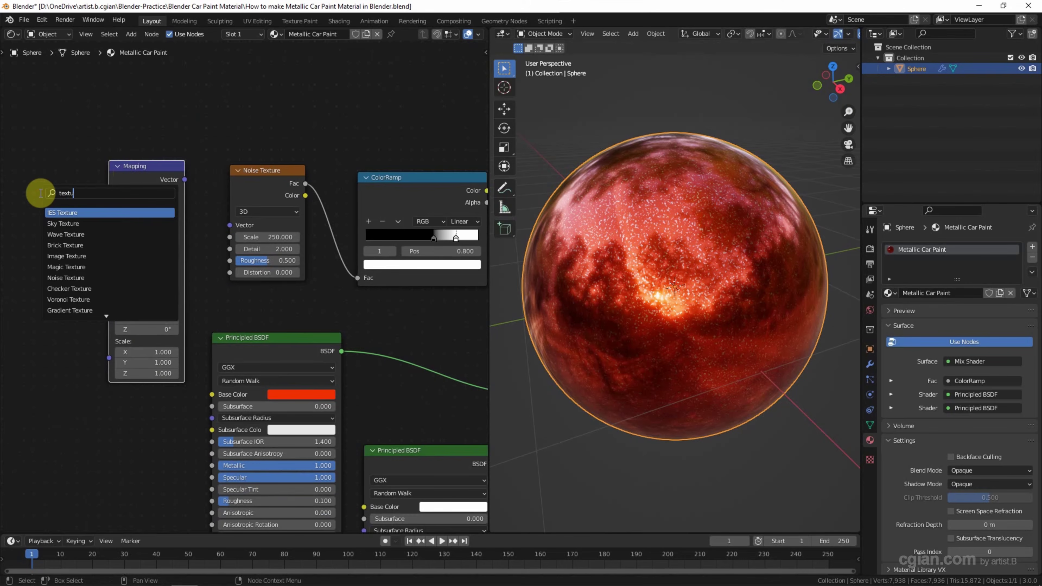
{"action": "key", "text": "Return"}
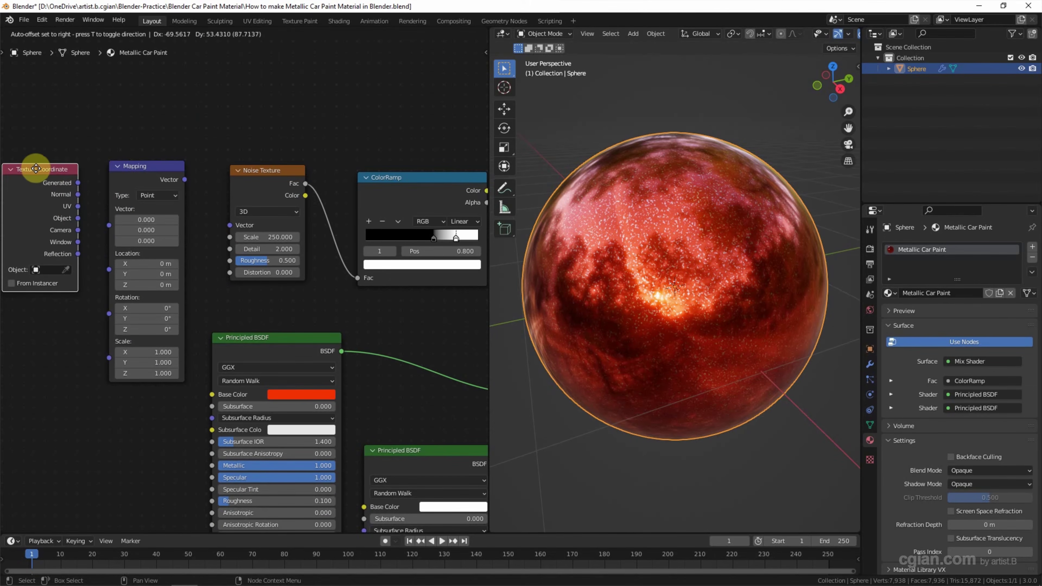
{"action": "left_click", "coordinate": [4, 164]}
{"action": "left_click_drag", "start_coordinate": [78, 218], "coordinate": [108, 227]}
{"action": "left_click_drag", "start_coordinate": [185, 180], "coordinate": [230, 225]}
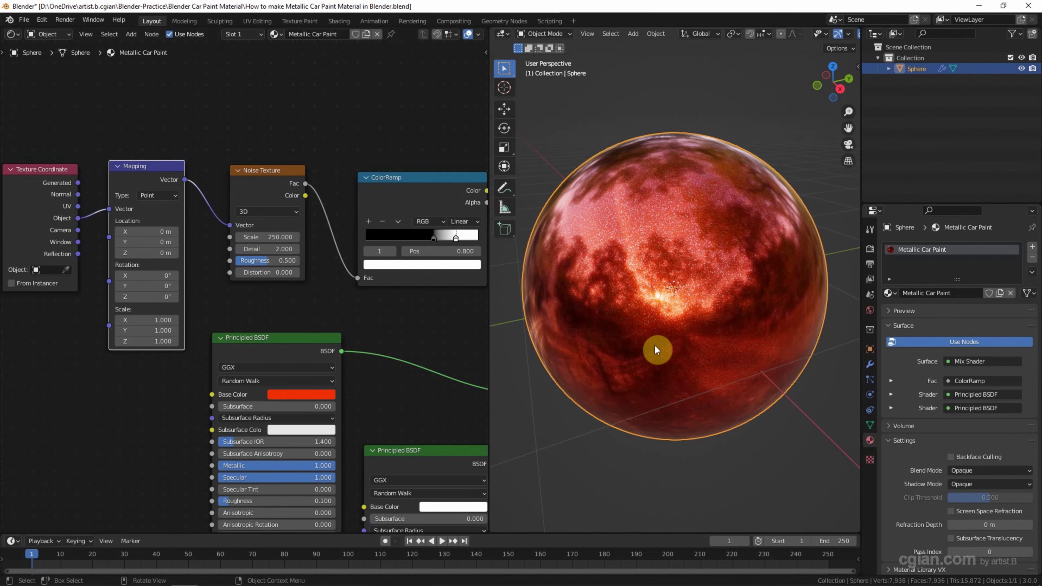
Duplicate the Mix Shader, the white Principled BSDF and the four texture nodes together, placing the copies beyond the original network.
{"action": "scroll", "coordinate": [312, 305], "scroll_direction": "down", "scroll_amount": 3}
{"action": "scroll", "coordinate": [316, 271], "scroll_direction": "up", "scroll_amount": 1}
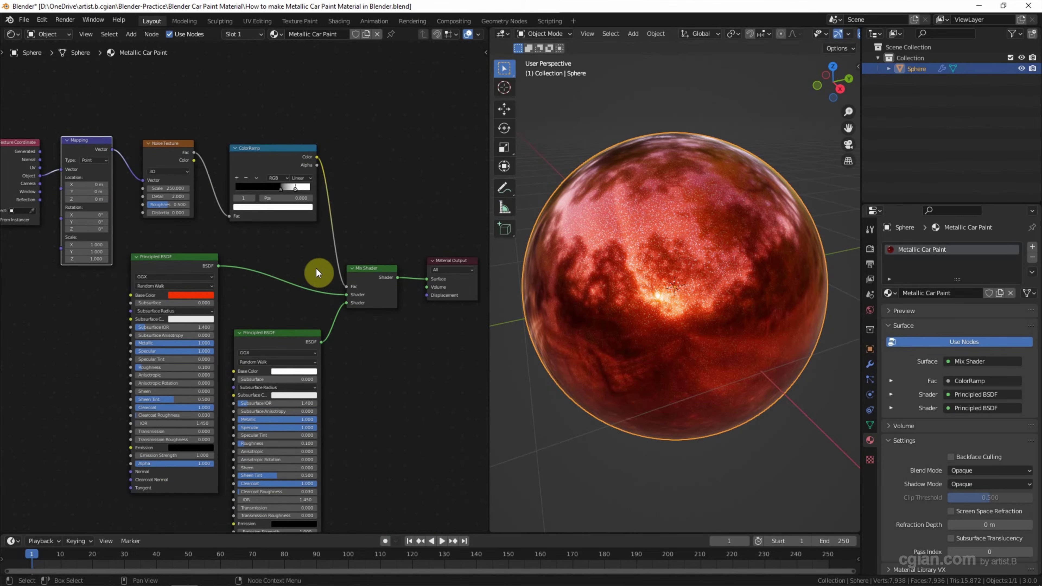
{"action": "left_click", "coordinate": [376, 269]}
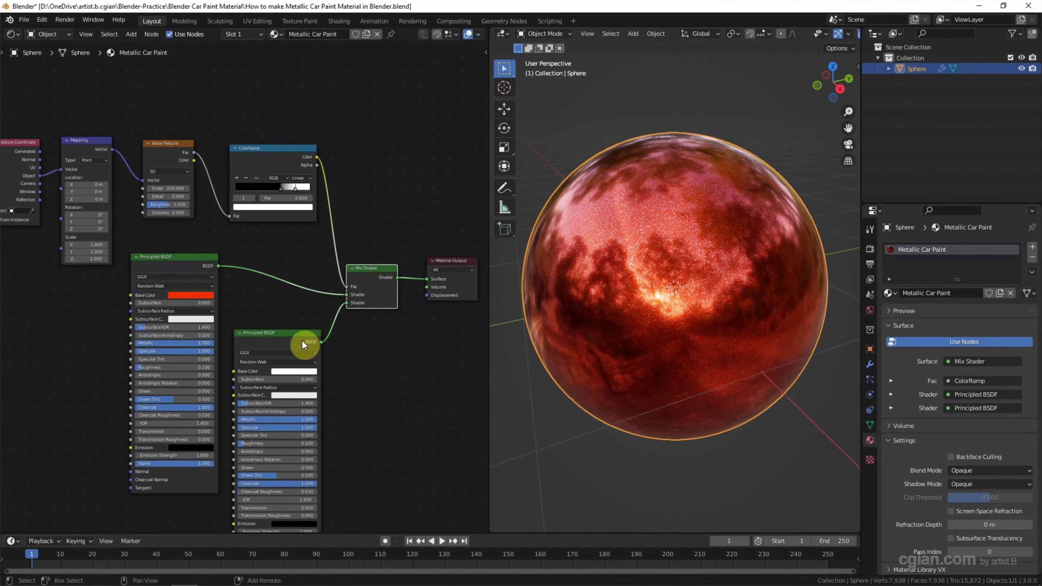
{"action": "left_click", "coordinate": [294, 333], "text": "shift"}
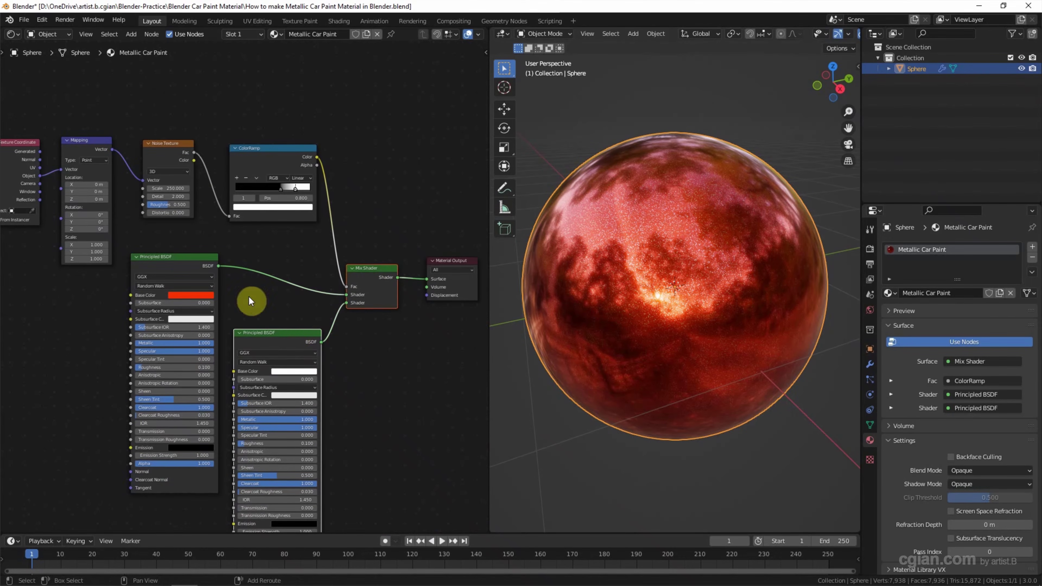
{"action": "left_click_drag", "start_coordinate": [268, 132], "coordinate": [22, 166], "text": "shift"}
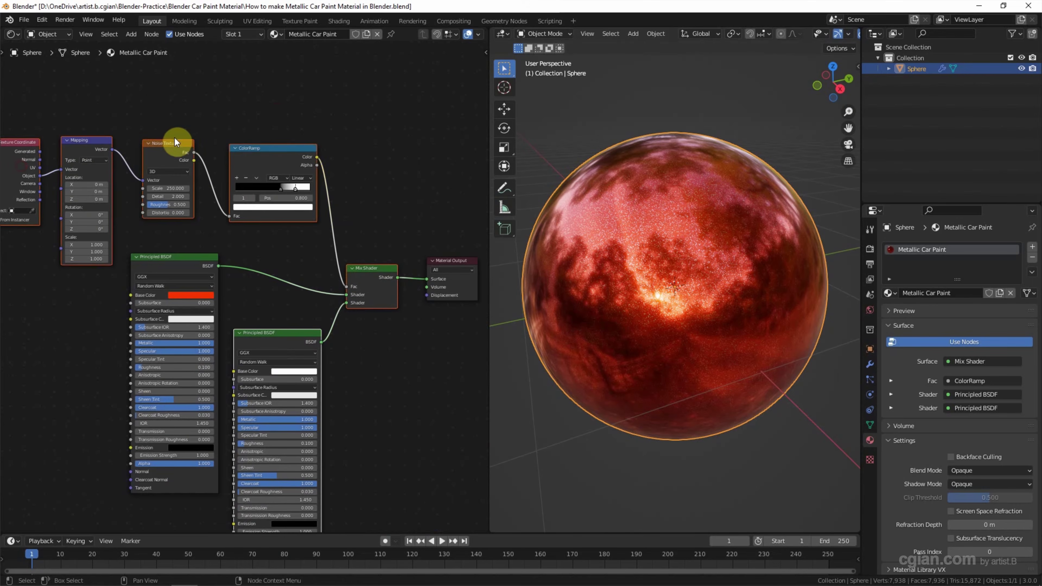
{"action": "scroll", "coordinate": [180, 132], "scroll_direction": "down", "scroll_amount": 1}
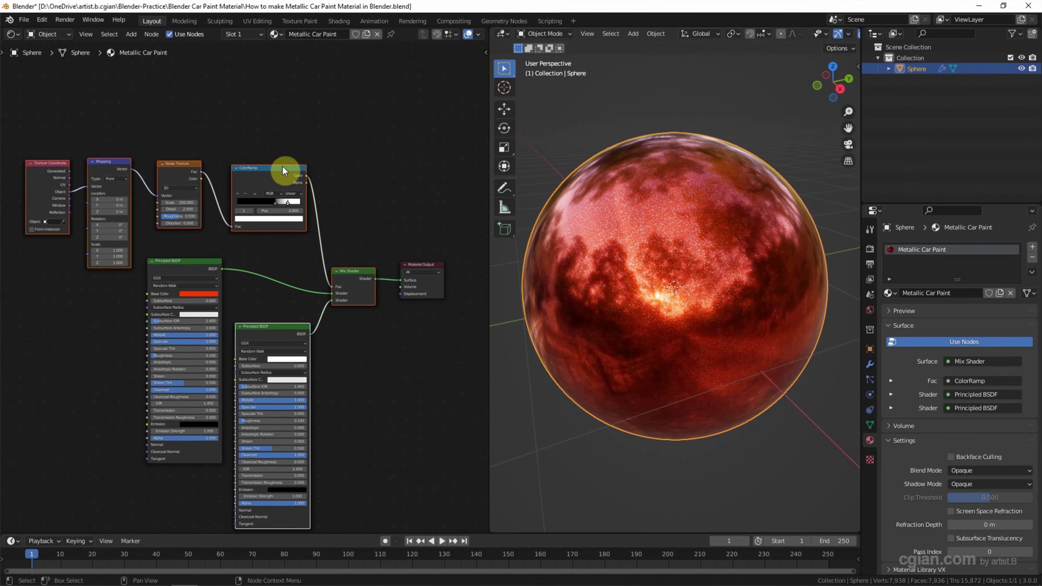
{"action": "scroll", "coordinate": [283, 166], "scroll_direction": "down", "scroll_amount": 1}
{"action": "middle_click_drag", "start_coordinate": [345, 240], "coordinate": [255, 265]}
{"action": "key", "text": "shift+d"}
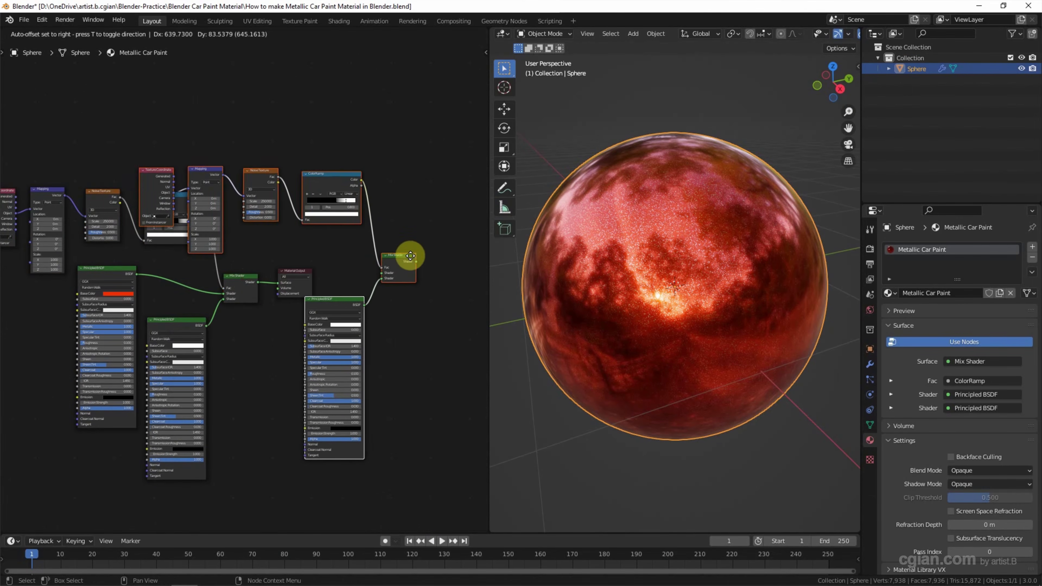
{"action": "left_click", "coordinate": [425, 184]}
Move the Material Output past the copies and chain the first Mix Shader through the duplicated Mix Shader's first Shader input into Surface.
{"action": "middle_click_drag", "start_coordinate": [412, 209], "coordinate": [367, 219]}
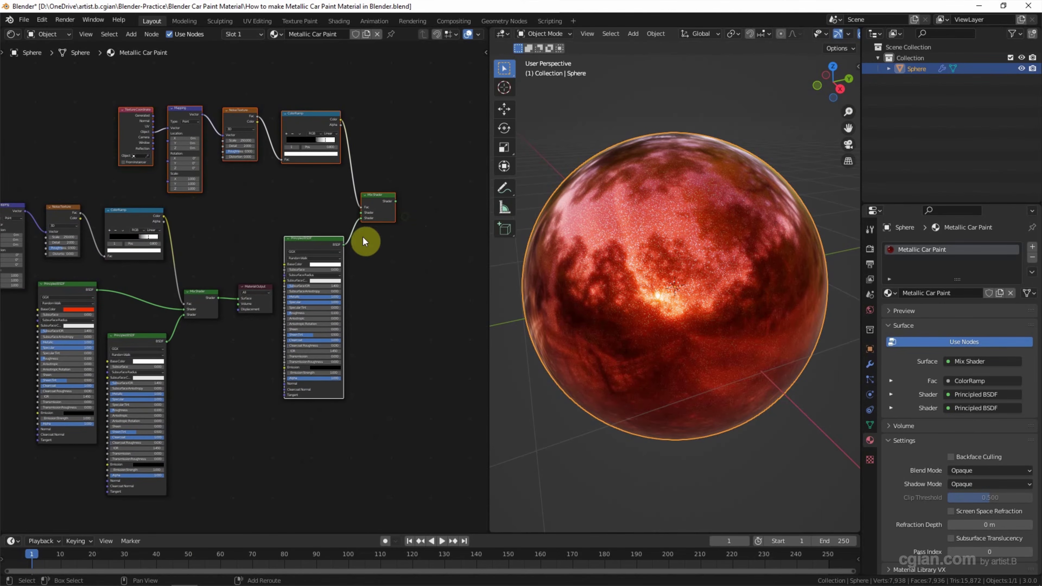
{"action": "left_click_drag", "start_coordinate": [238, 298], "coordinate": [437, 194]}
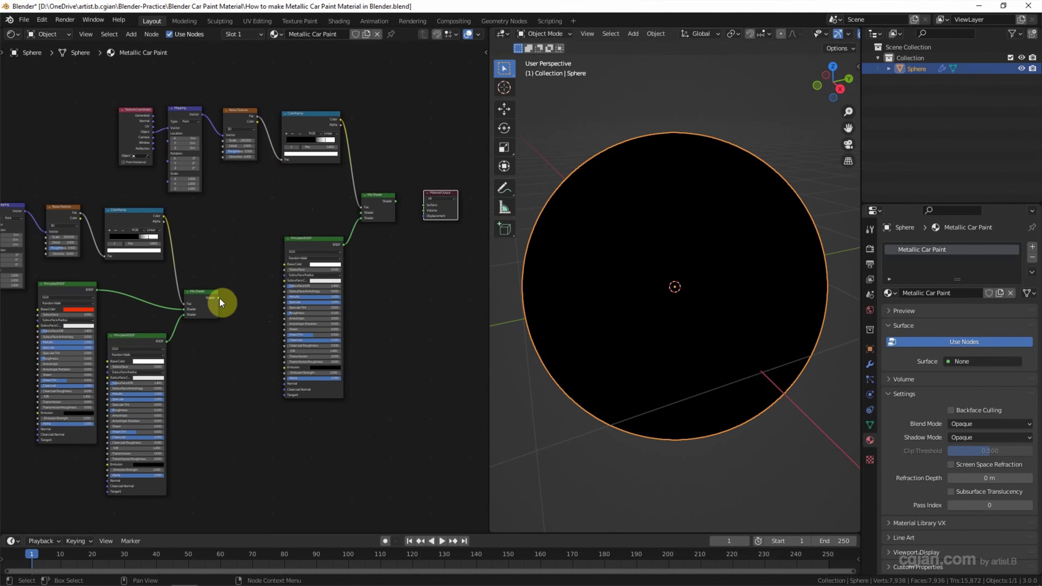
{"action": "left_click_drag", "start_coordinate": [218, 298], "coordinate": [360, 213]}
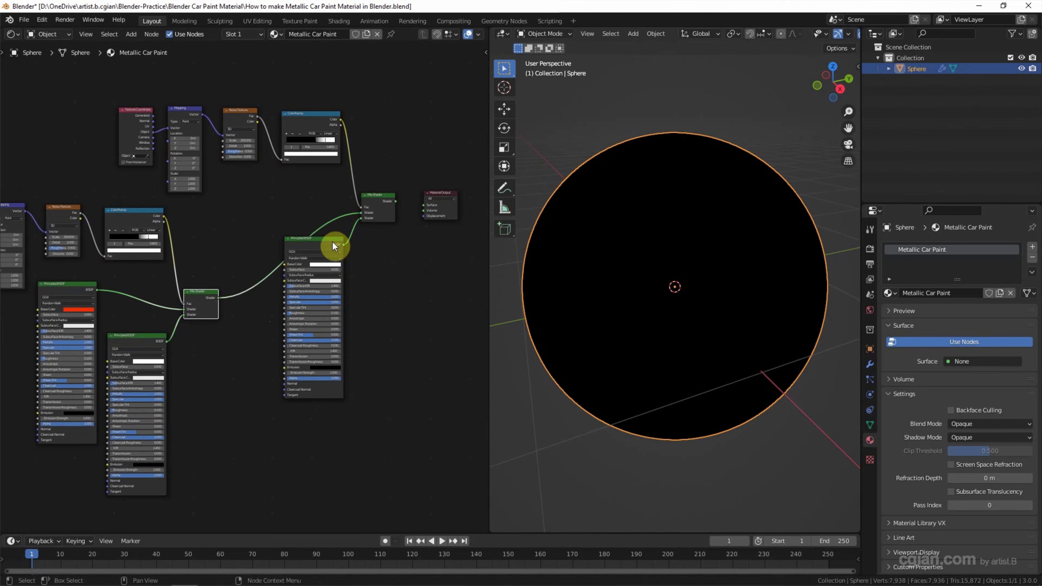
{"action": "left_click_drag", "start_coordinate": [333, 244], "coordinate": [334, 274]}
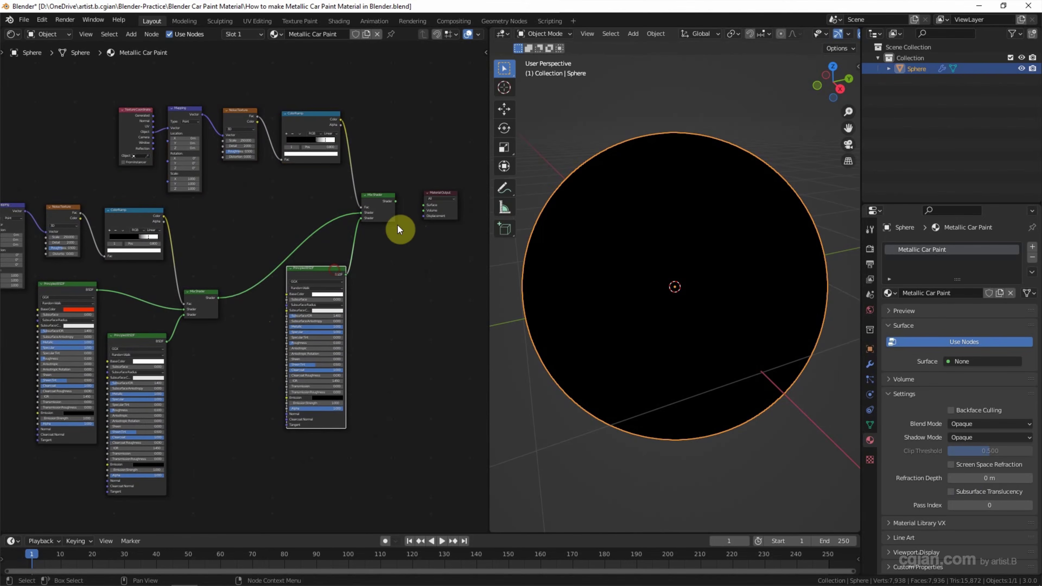
{"action": "left_click_drag", "start_coordinate": [395, 201], "coordinate": [423, 205]}
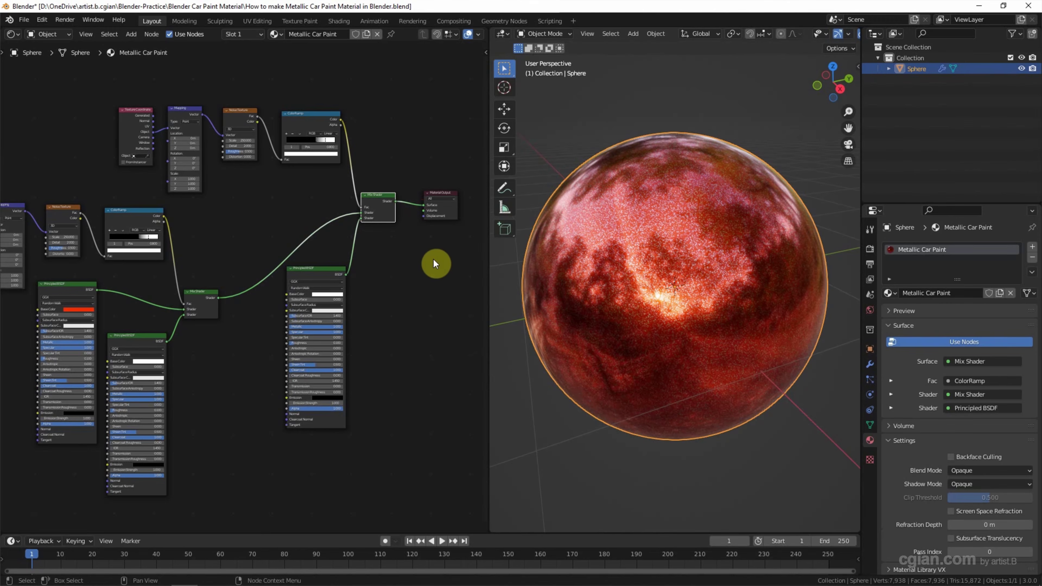
Make the base color of the newly duplicated Principled BSDF black by lowering its value to 0.
{"action": "scroll", "coordinate": [345, 300], "scroll_direction": "up", "scroll_amount": 2}
{"action": "scroll", "coordinate": [349, 300], "scroll_direction": "up", "scroll_amount": 2}
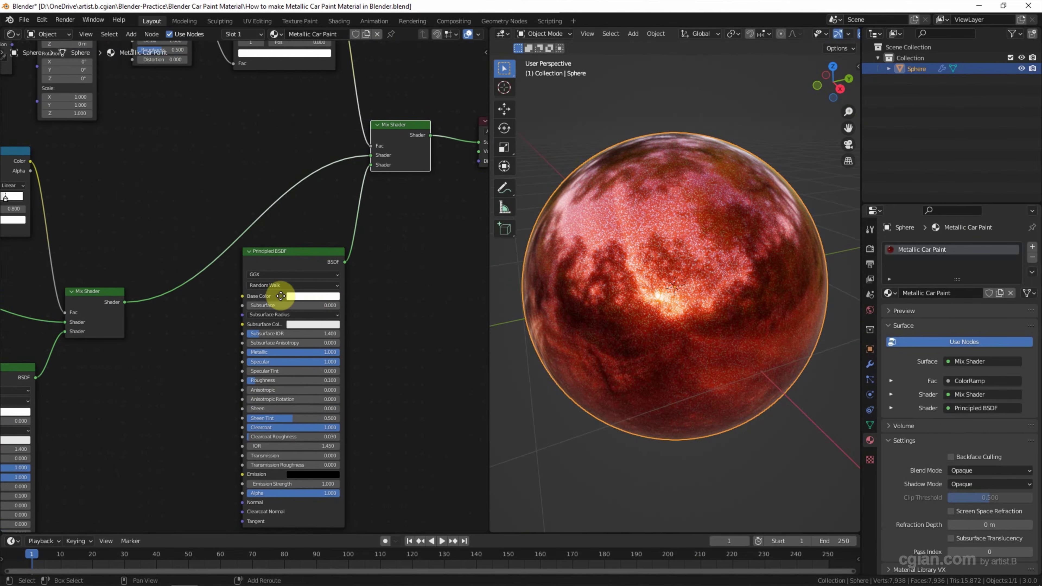
{"action": "left_click", "coordinate": [307, 295]}
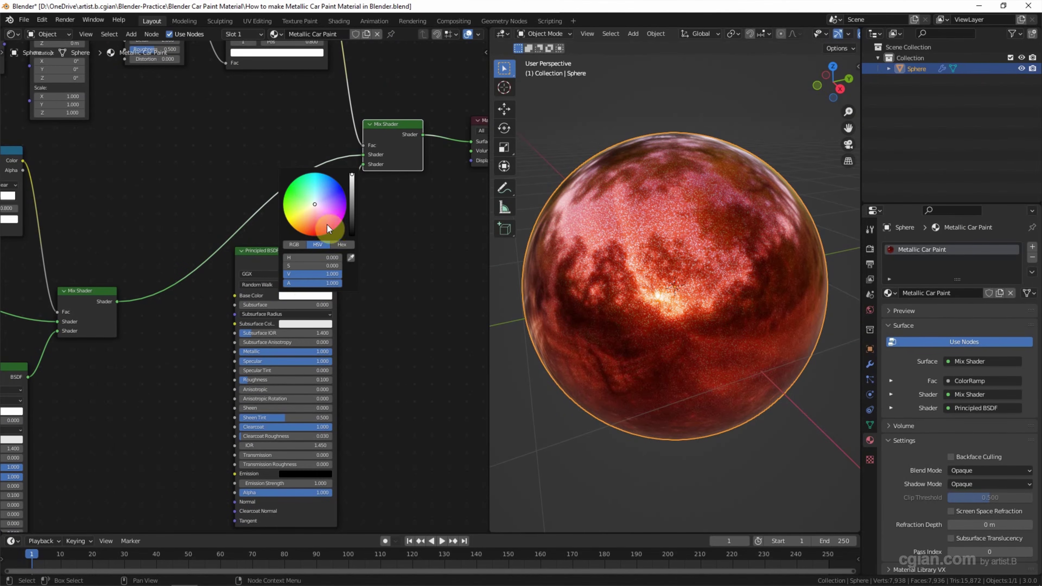
{"action": "left_click_drag", "start_coordinate": [352, 177], "coordinate": [352, 234]}
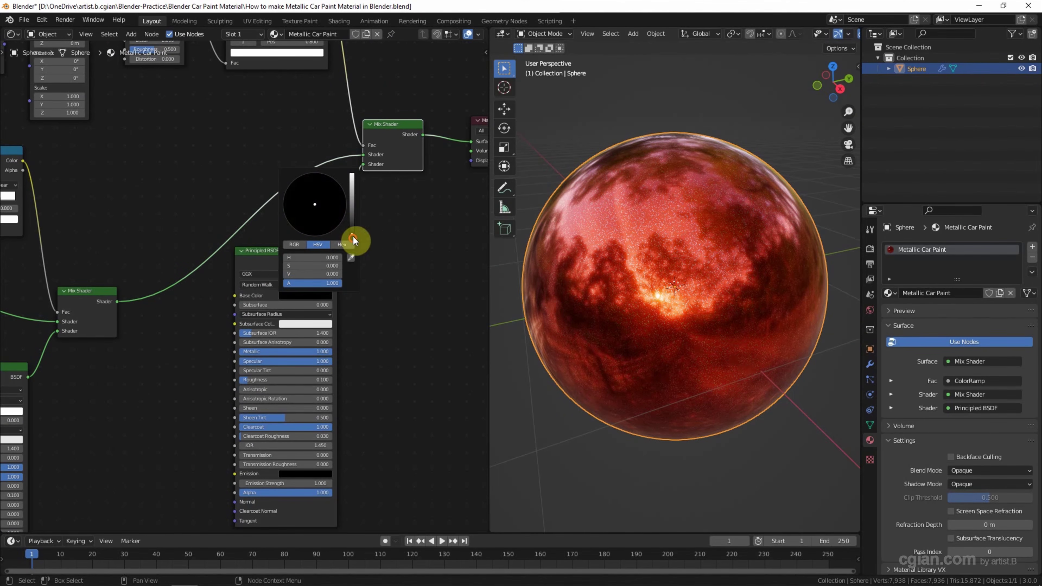
Offset the duplicated Mapping node's location to X 2.7 m, Y 4.3 m and Z 5.6 m.
{"action": "middle_click_drag", "start_coordinate": [244, 173], "coordinate": [266, 292]}
{"action": "mouse_move", "coordinate": [177, 197]}
{"action": "left_mouse_down"}
{"action": "mouse_move", "coordinate": [193, 197]}
{"action": "mouse_move", "coordinate": [175, 209]}
{"action": "mouse_move", "coordinate": [193, 210]}
{"action": "left_mouse_up"}
{"action": "left_click_drag", "start_coordinate": [175, 217], "coordinate": [197, 217]}
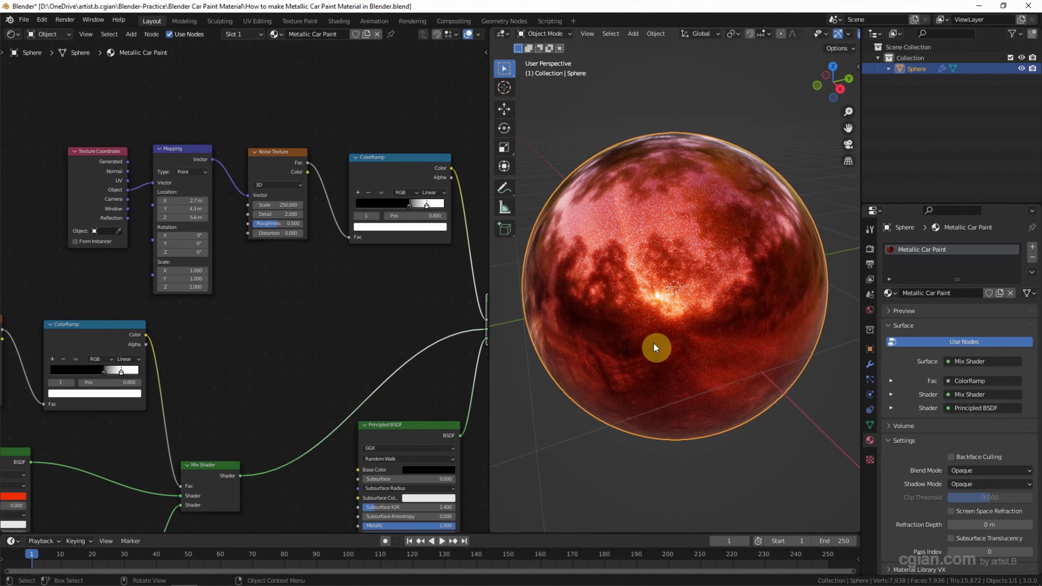
Set the black stop of the duplicated ColorRamp to position 0.5.
{"action": "scroll", "coordinate": [687, 351], "scroll_direction": "up", "scroll_amount": 6}
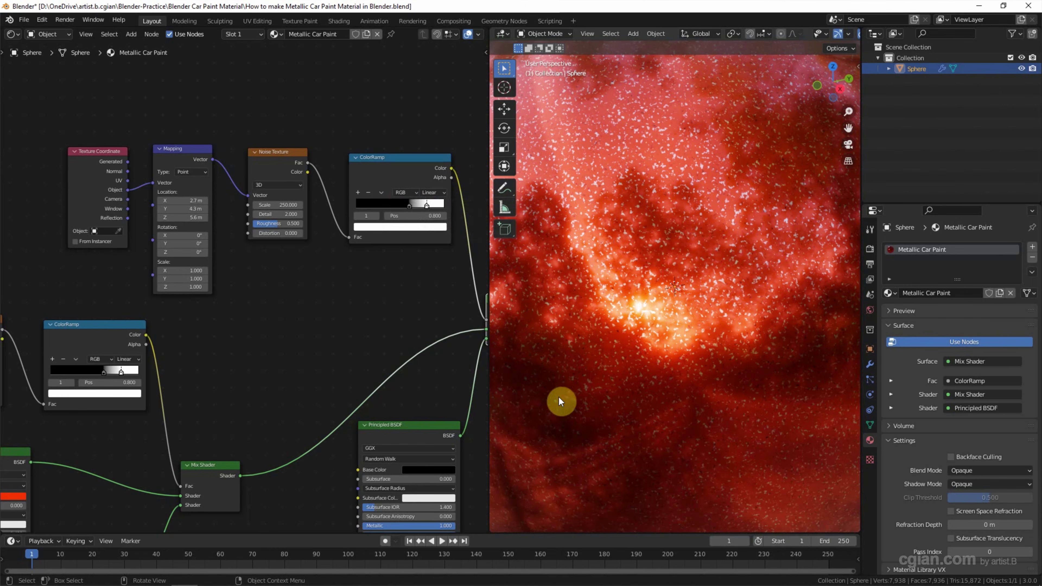
{"action": "left_click", "coordinate": [408, 206]}
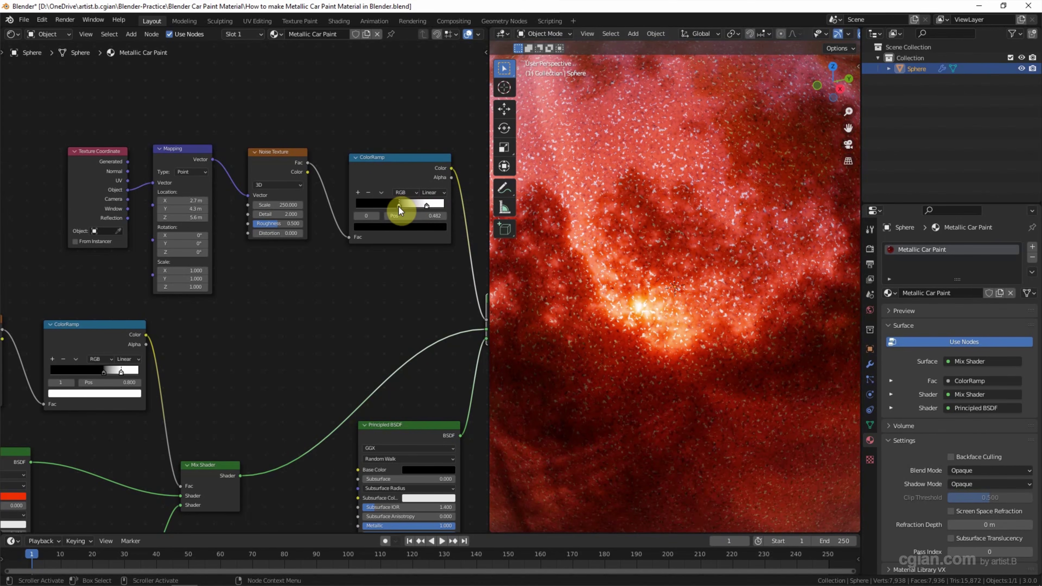
{"action": "left_click_drag", "start_coordinate": [403, 213], "coordinate": [416, 214]}
{"action": "left_click", "coordinate": [417, 216]}
{"action": "type", "text": "0.5"}
{"action": "key", "text": "Return"}
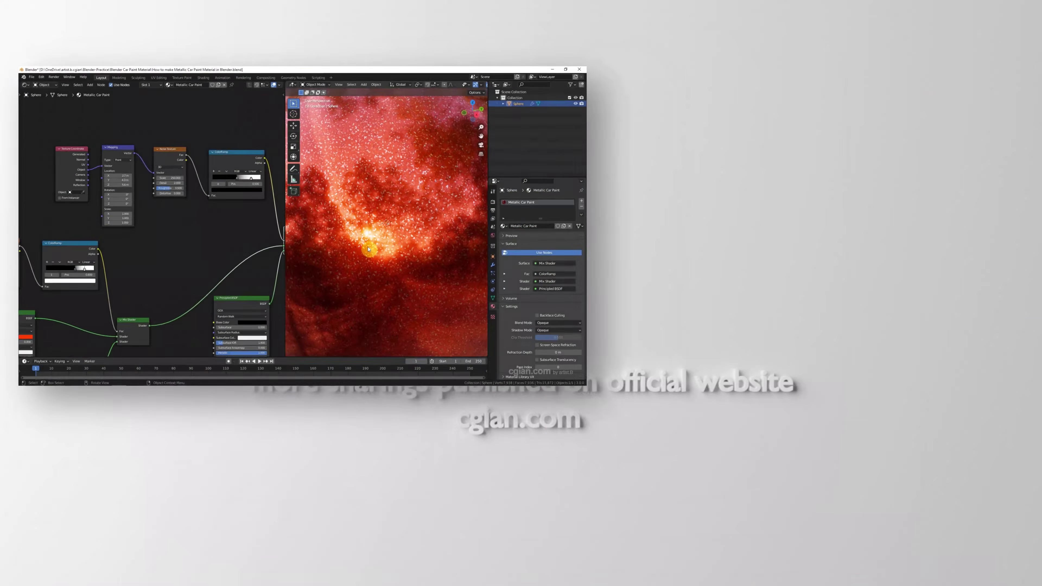
Widen the 3D viewport to view the whole sphere with its metallic paint.
{"action": "scroll", "coordinate": [368, 249], "scroll_direction": "down", "scroll_amount": 6}
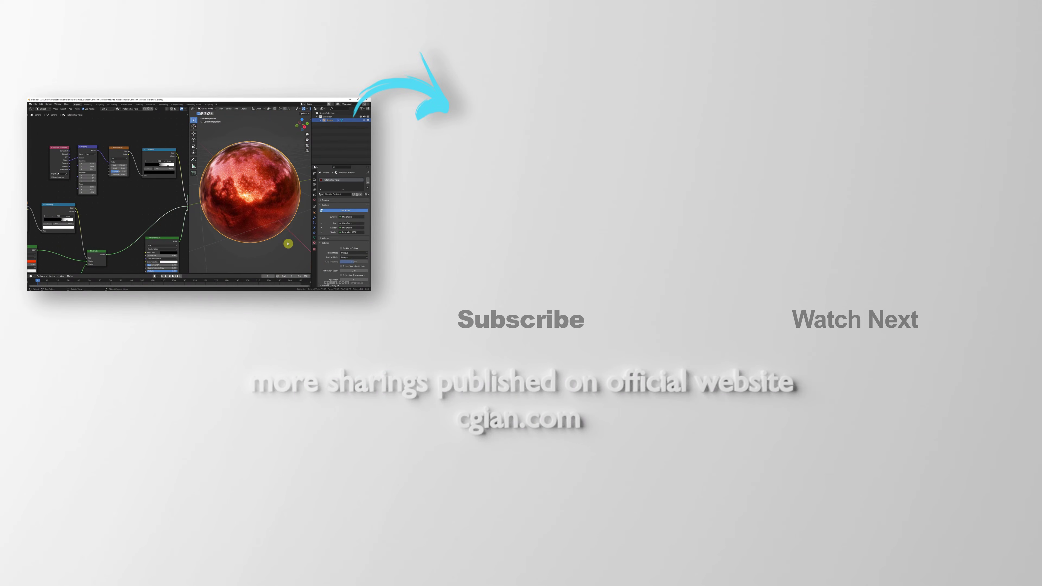
{"action": "left_click_drag", "start_coordinate": [189, 194], "coordinate": [124, 191]}
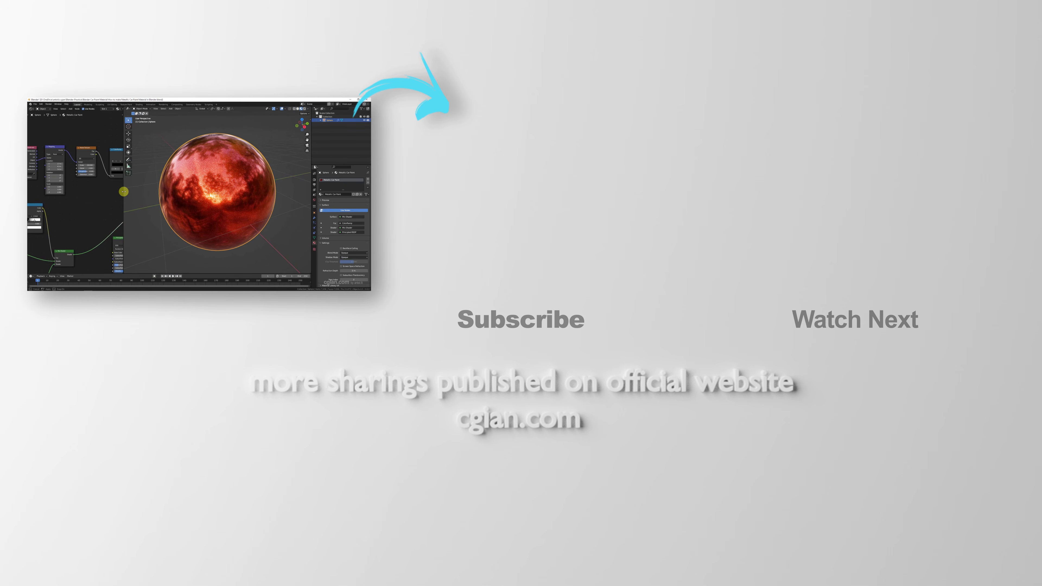